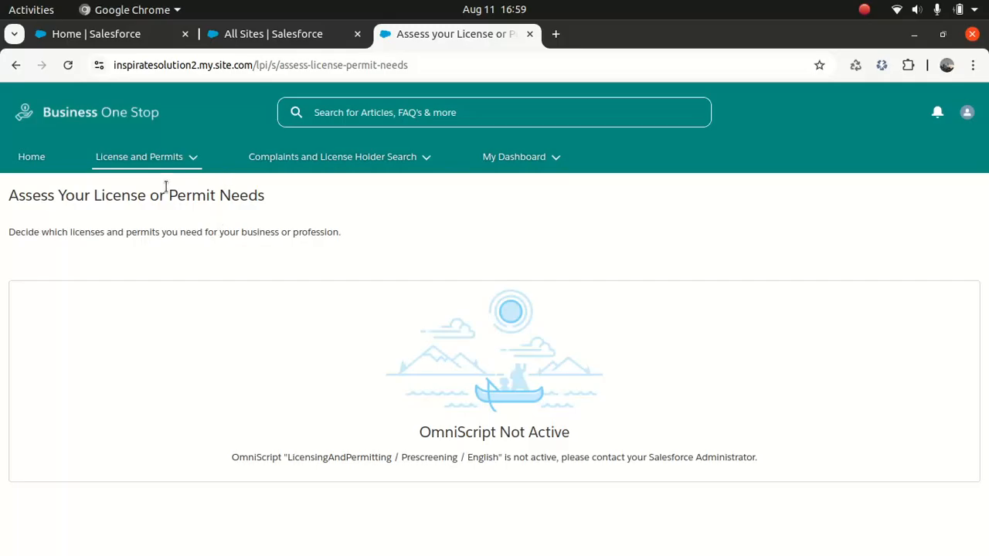
Open a new Business License Application form from License and Permits
{"action": "left_click", "coordinate": [162, 159]}
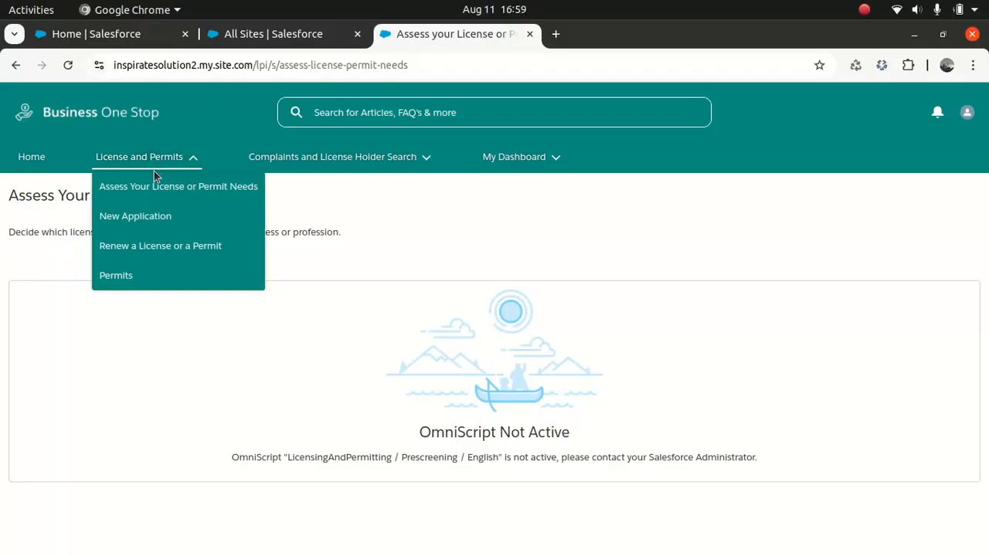
{"action": "left_click", "coordinate": [123, 224]}
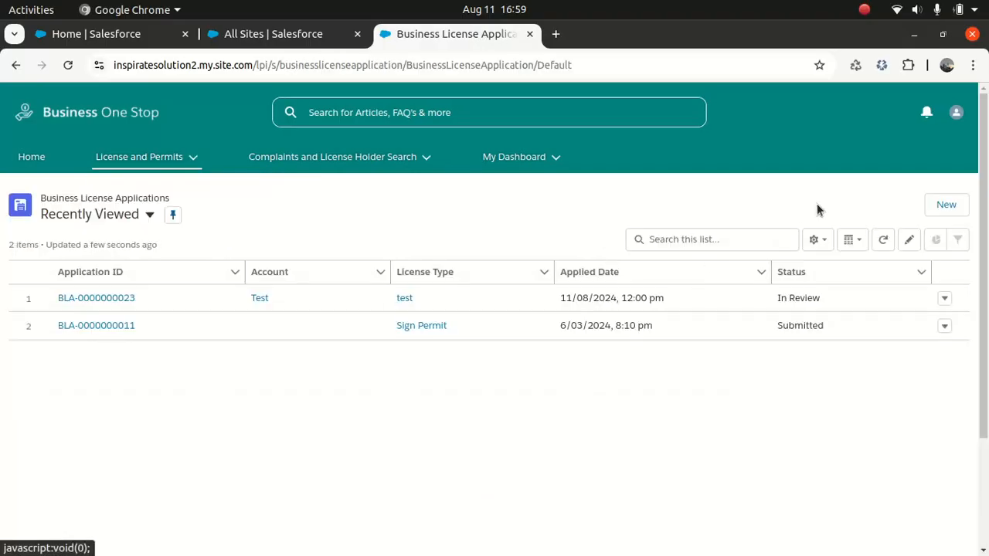
{"action": "left_click", "coordinate": [952, 204]}
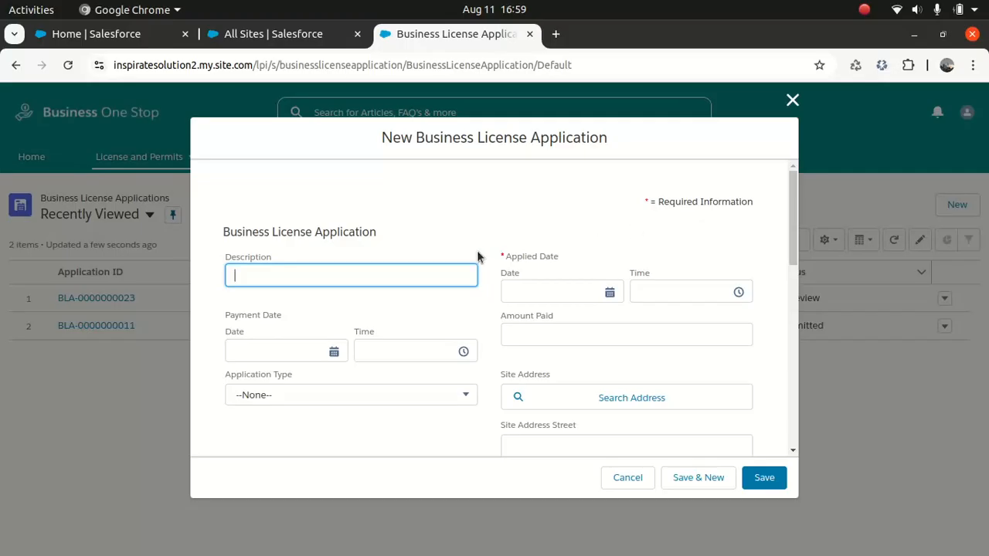
Enter 'Demo application' as the description and set Applied Date to 11/08/2024
{"action": "type", "text": "Demo application"}
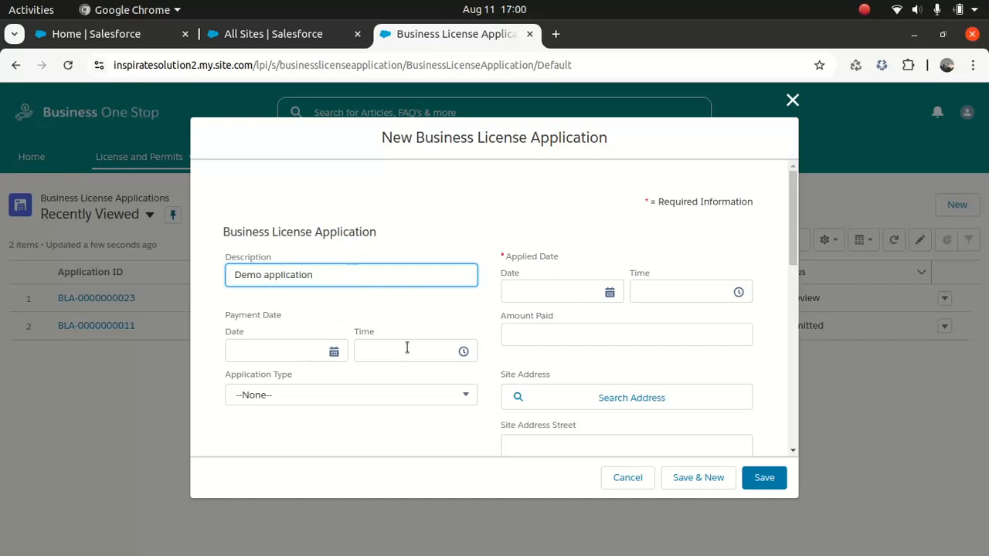
{"action": "left_click", "coordinate": [562, 291]}
{"action": "left_click", "coordinate": [517, 328]}
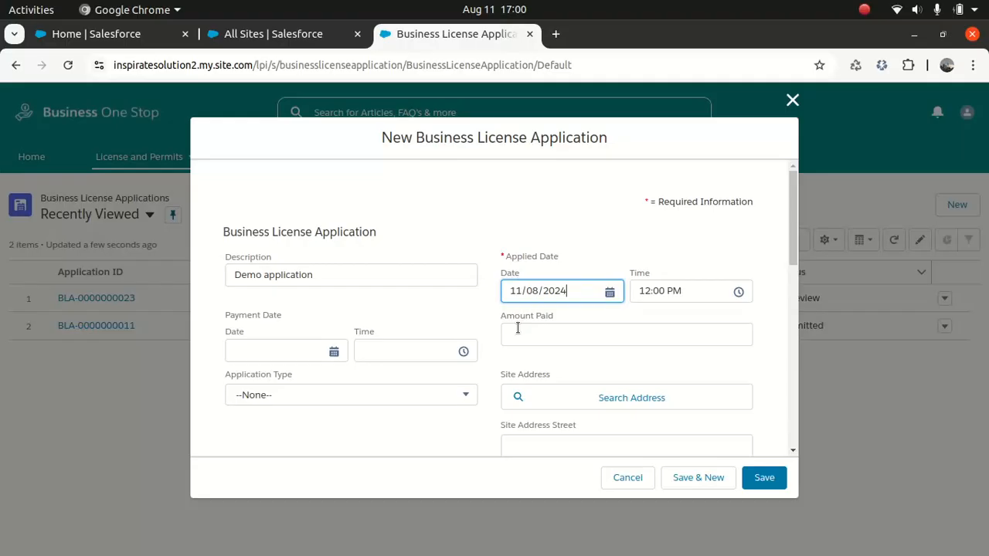
{"action": "left_click_drag", "start_coordinate": [789, 242], "coordinate": [758, 364]}
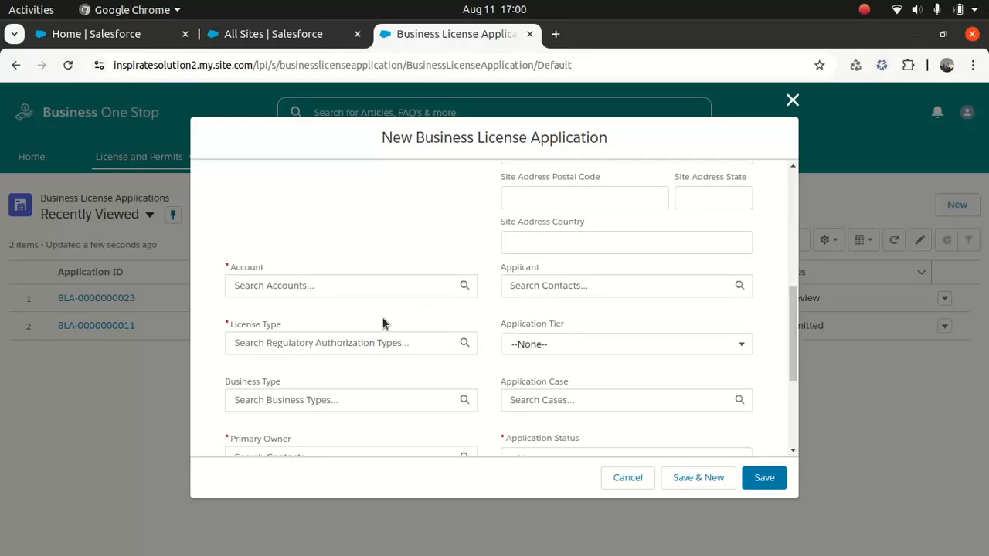
Create and attach a new business account named 'Demo Account'
{"action": "left_click", "coordinate": [360, 293]}
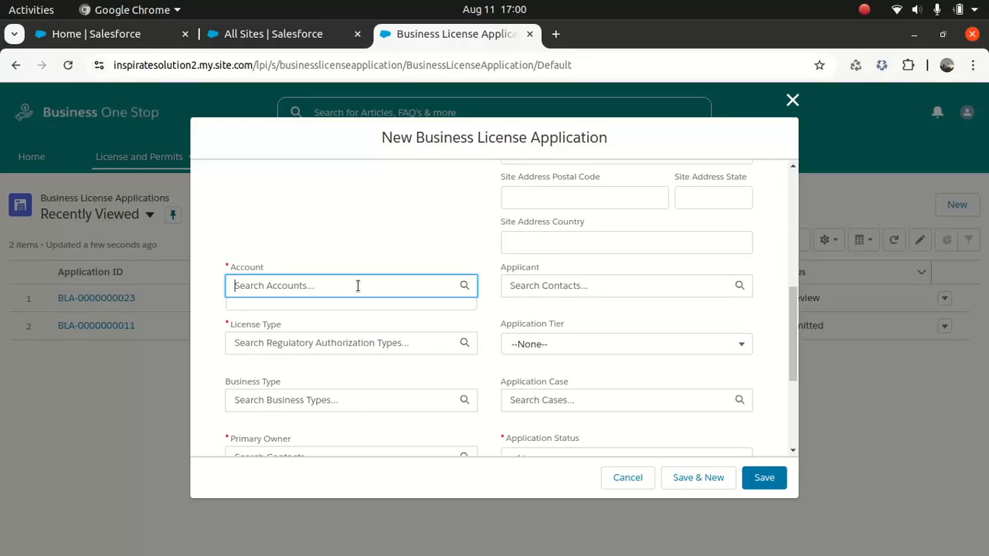
{"action": "left_click", "coordinate": [302, 318]}
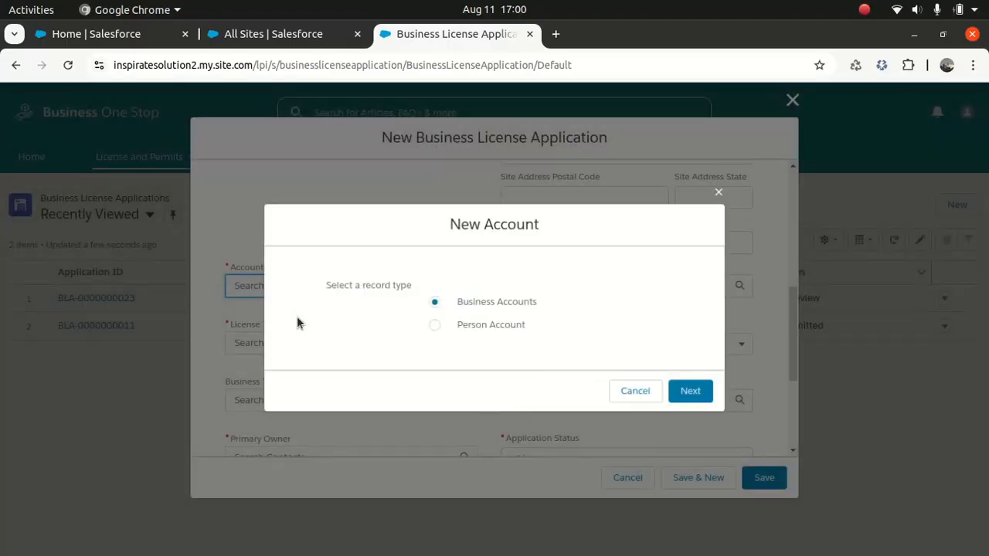
{"action": "left_click", "coordinate": [680, 394]}
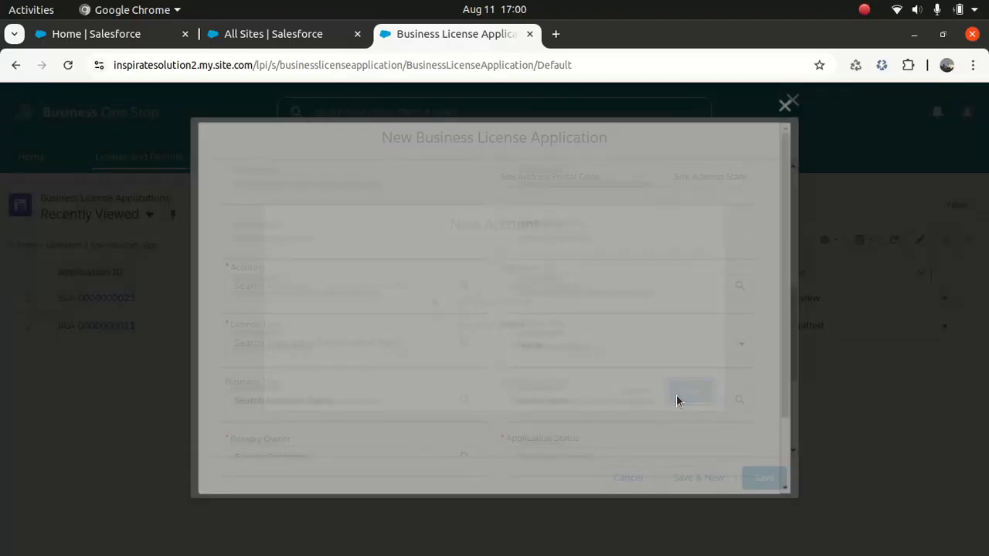
{"action": "left_click", "coordinate": [297, 321]}
{"action": "type", "text": "Demo Account"}
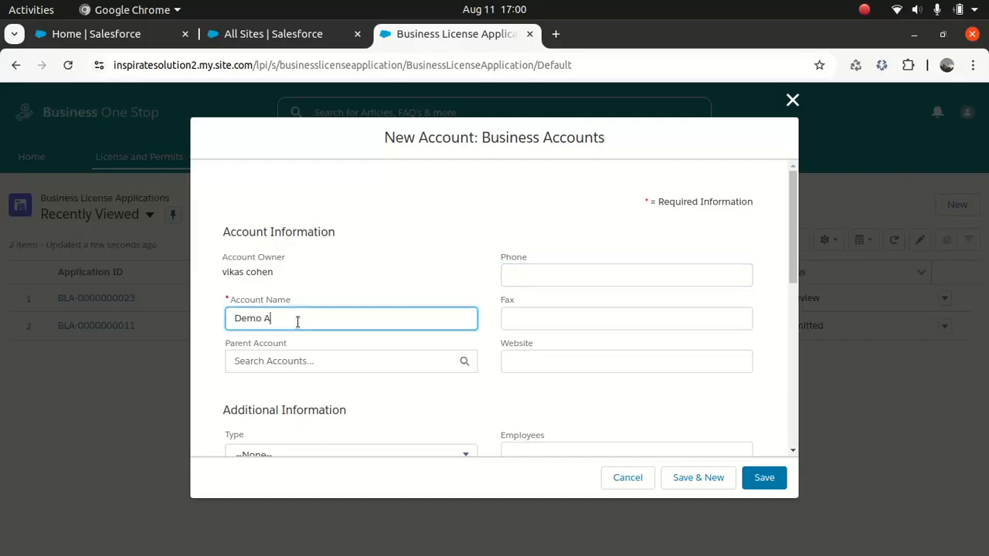
{"action": "left_click", "coordinate": [770, 483]}
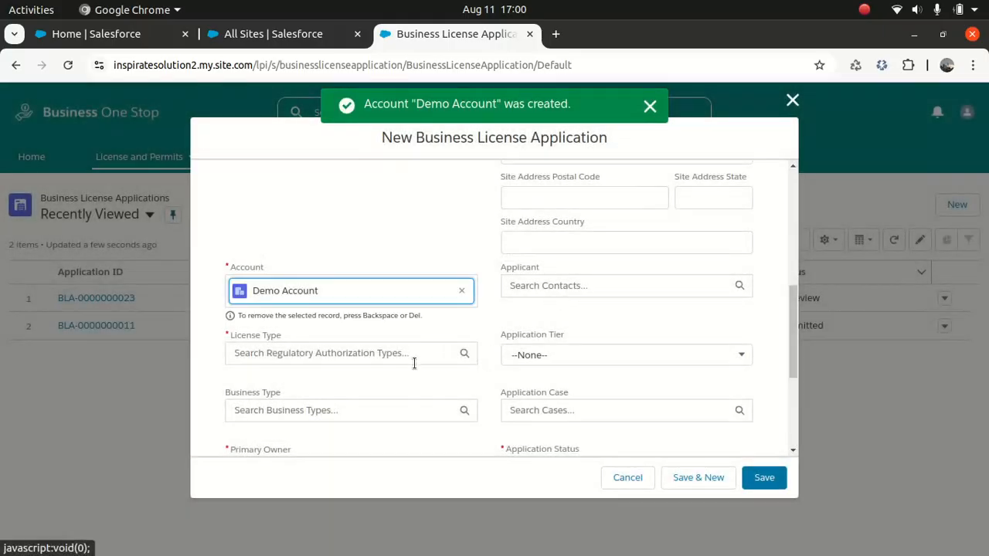
Create and attach a regulatory authorization type 'Demo' with category License
{"action": "left_click", "coordinate": [393, 359]}
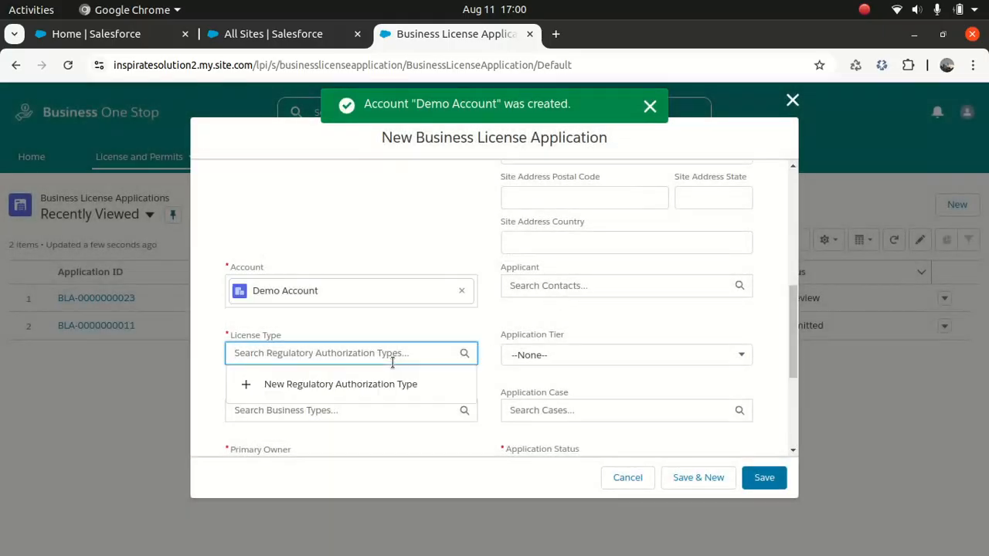
{"action": "left_click", "coordinate": [331, 386]}
{"action": "left_click", "coordinate": [300, 277]}
{"action": "type", "text": "Dem"}
{"action": "type", "text": "mo"}
{"action": "key", "text": "BackSpace"}
{"action": "key", "text": "BackSpace"}
{"action": "type", "text": "o"}
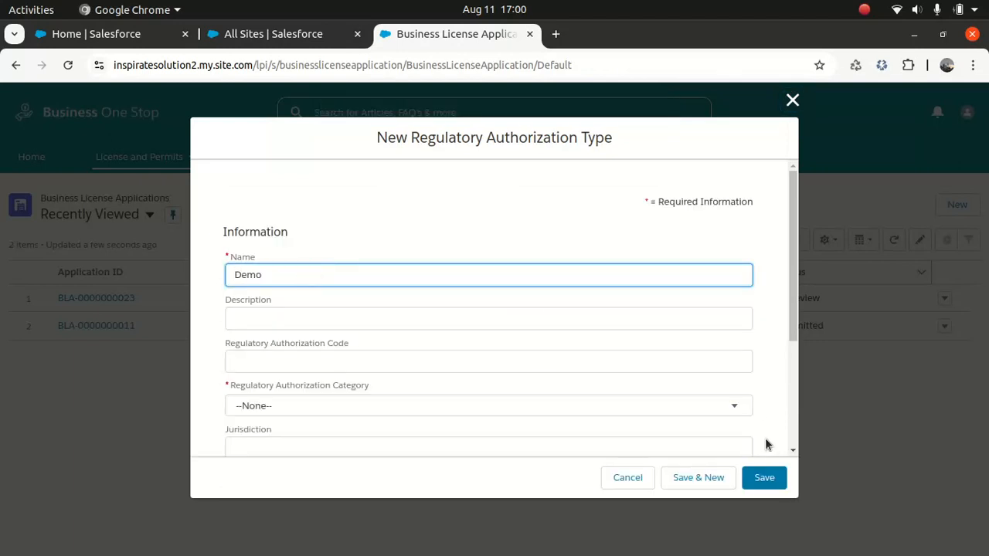
{"action": "left_click", "coordinate": [647, 407]}
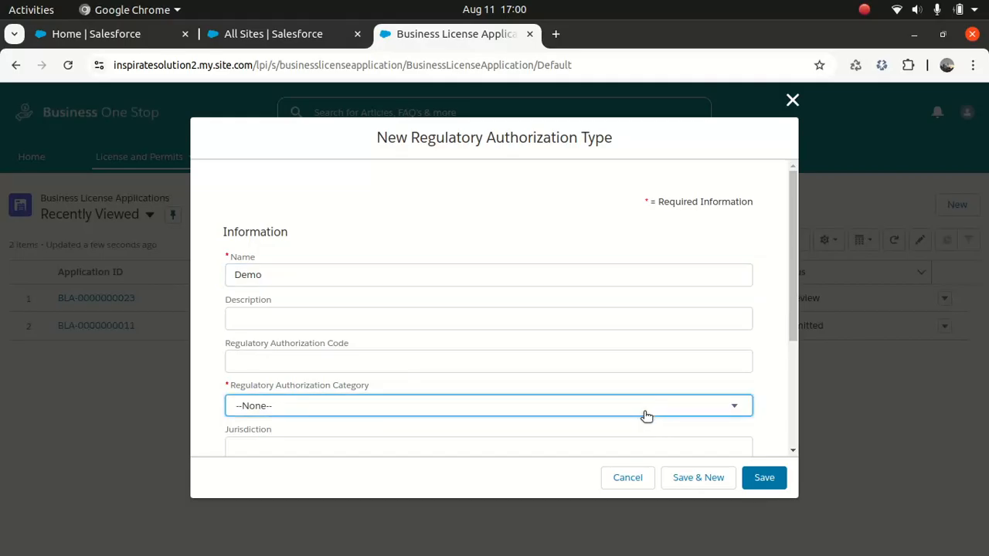
{"action": "left_click_drag", "start_coordinate": [794, 294], "coordinate": [791, 347]}
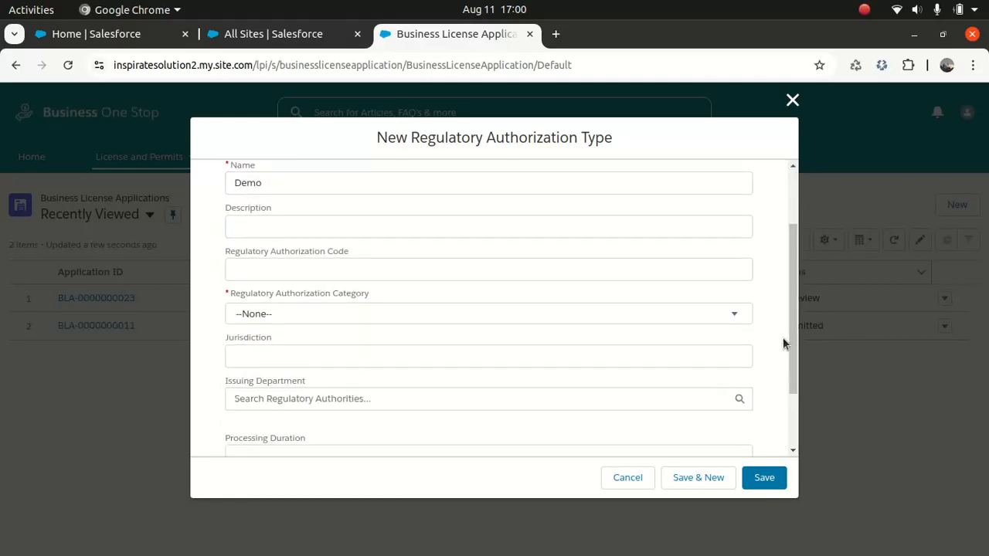
{"action": "left_click", "coordinate": [740, 313]}
{"action": "left_click", "coordinate": [523, 374]}
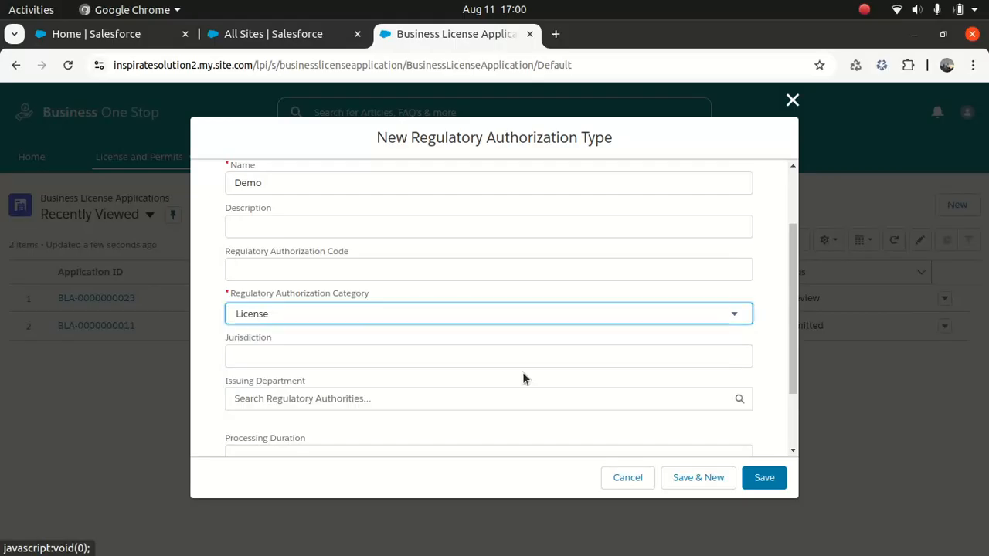
{"action": "left_click", "coordinate": [763, 477]}
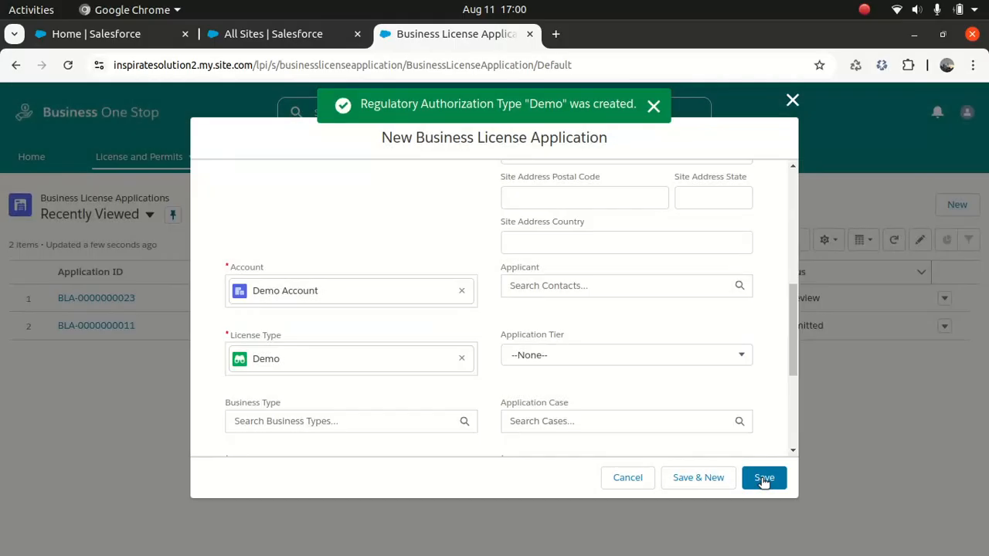
Pick License for Category and Submitted for Application Status, then attempt to save
{"action": "left_click", "coordinate": [383, 424]}
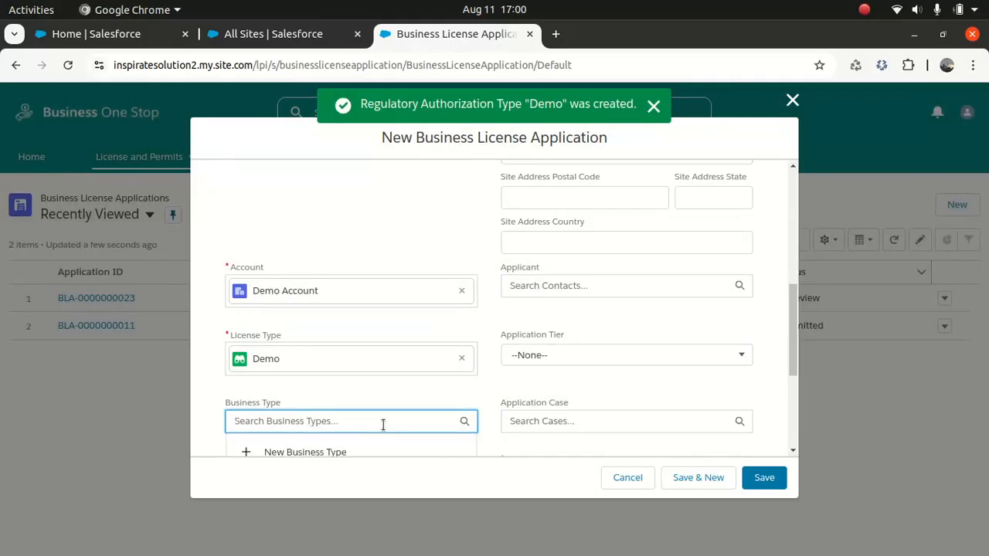
{"action": "left_click_drag", "start_coordinate": [790, 301], "coordinate": [785, 381]}
{"action": "left_click", "coordinate": [373, 370]}
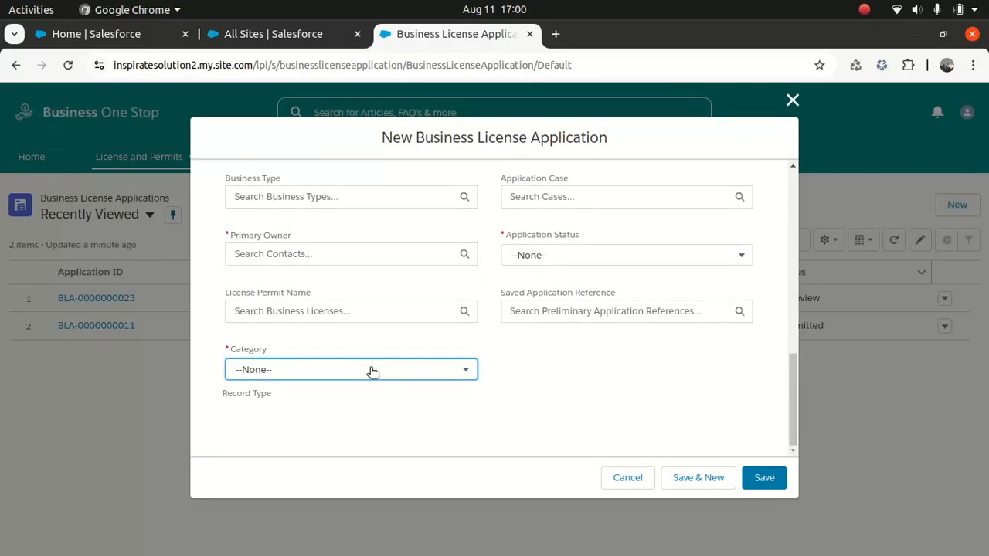
{"action": "left_click", "coordinate": [371, 371]}
{"action": "left_click", "coordinate": [296, 414]}
{"action": "scroll", "coordinate": [773, 375], "scroll_direction": "up", "scroll_amount": 2}
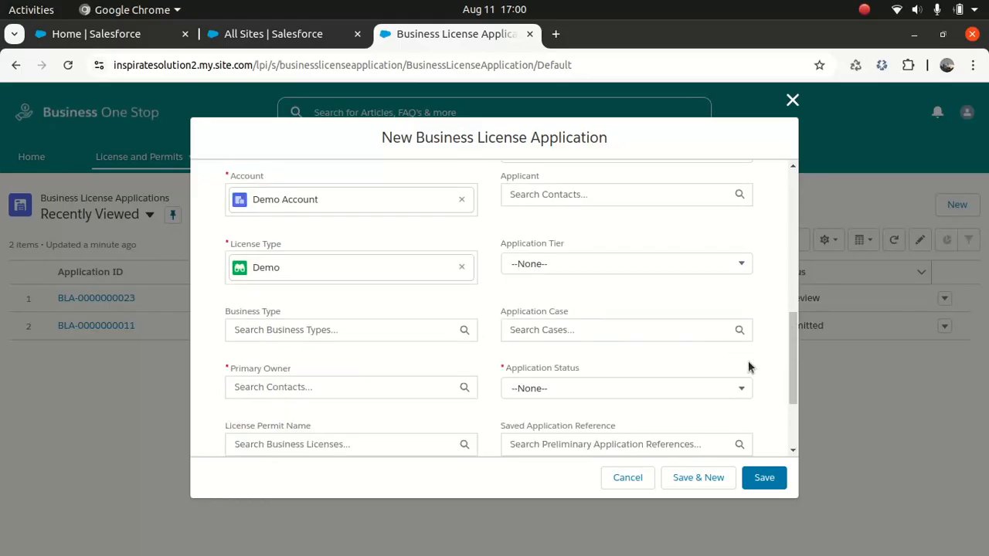
{"action": "left_click", "coordinate": [646, 394]}
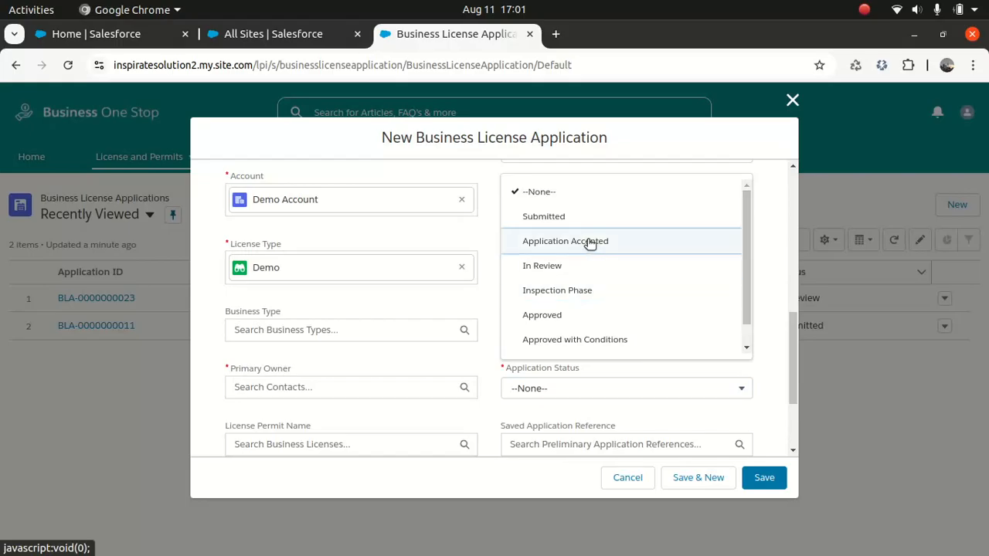
{"action": "left_click", "coordinate": [569, 217]}
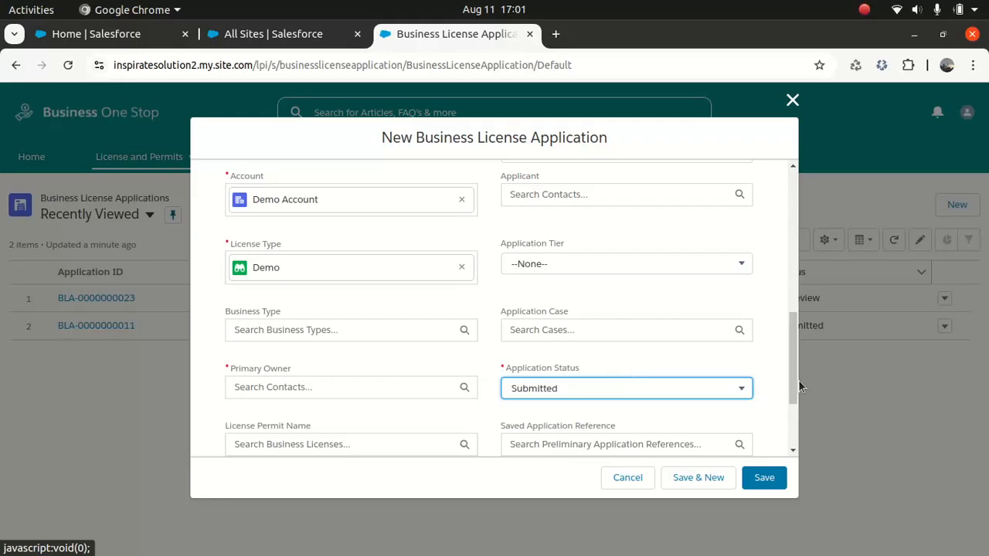
{"action": "left_click_drag", "start_coordinate": [793, 365], "coordinate": [787, 432]}
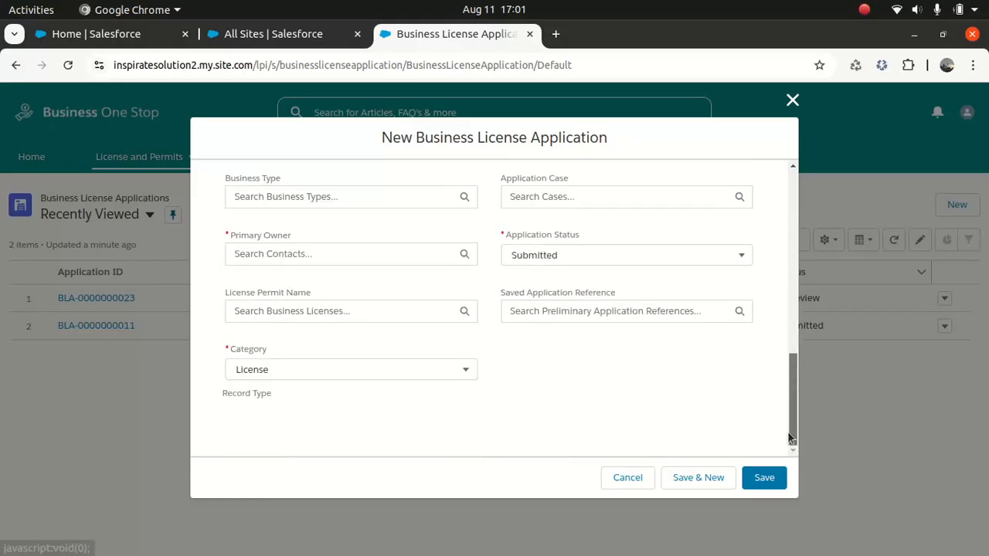
{"action": "left_click", "coordinate": [764, 479]}
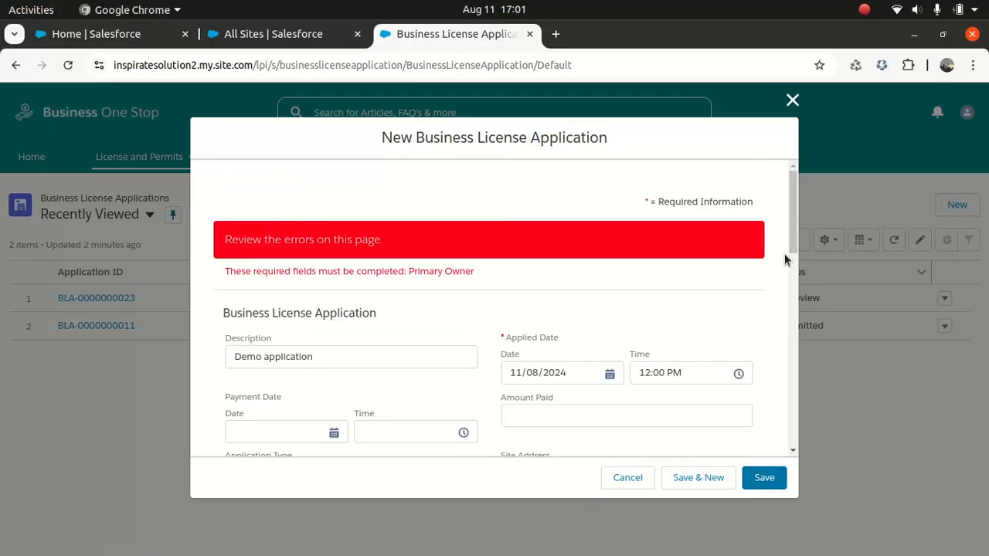
Start a new Primary Owner contact and enter the contact's first and last name
{"action": "left_click_drag", "start_coordinate": [795, 210], "coordinate": [770, 385]}
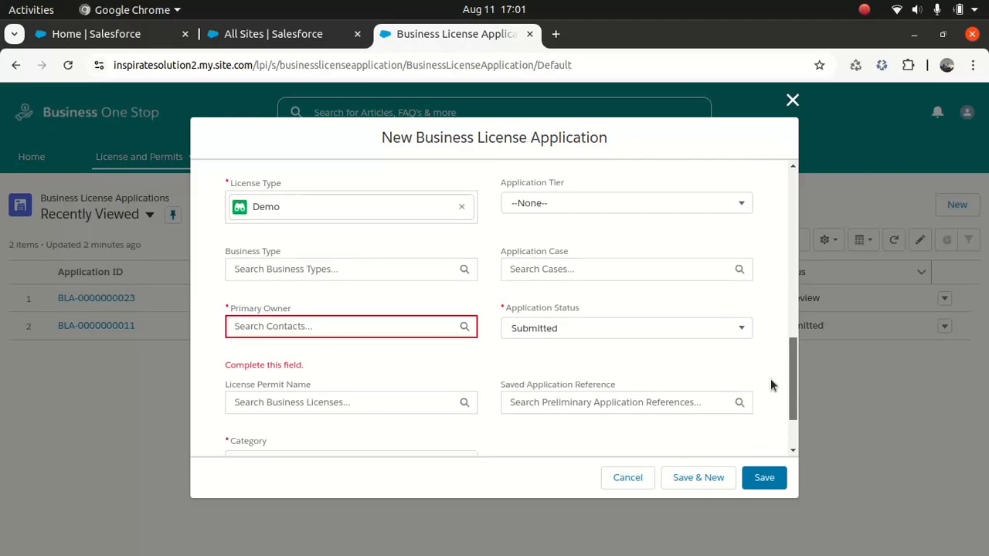
{"action": "left_click", "coordinate": [381, 326]}
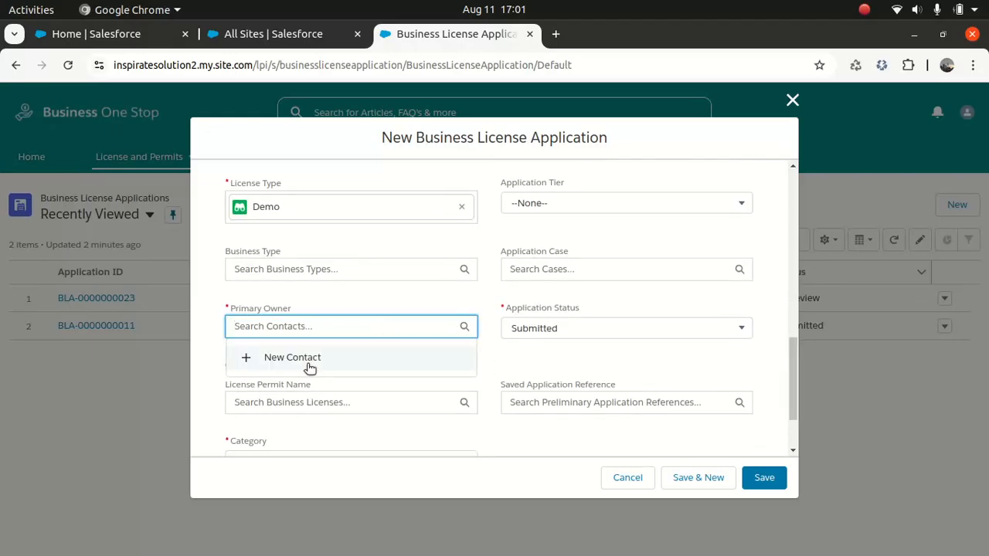
{"action": "left_click", "coordinate": [309, 368]}
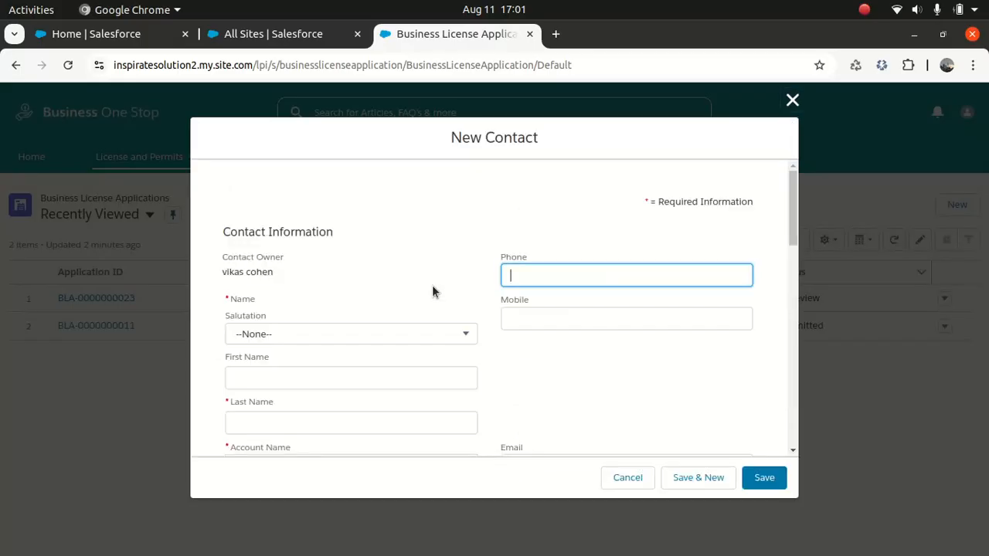
{"action": "left_click", "coordinate": [287, 376]}
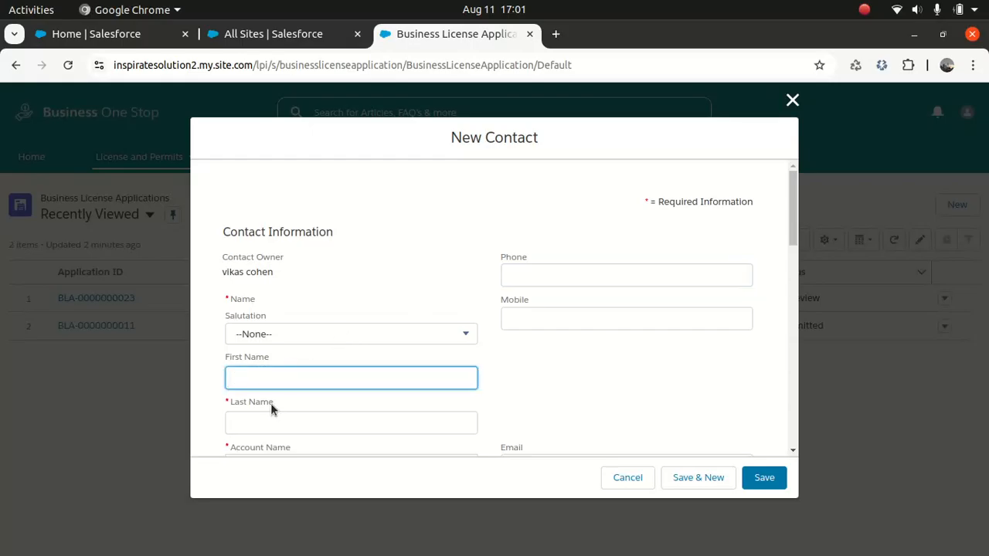
{"action": "key", "text": "Tab"}
Link the contact to the Test account, save it, and save the application
{"action": "left_click_drag", "start_coordinate": [792, 225], "coordinate": [784, 264]}
{"action": "left_click", "coordinate": [335, 269]}
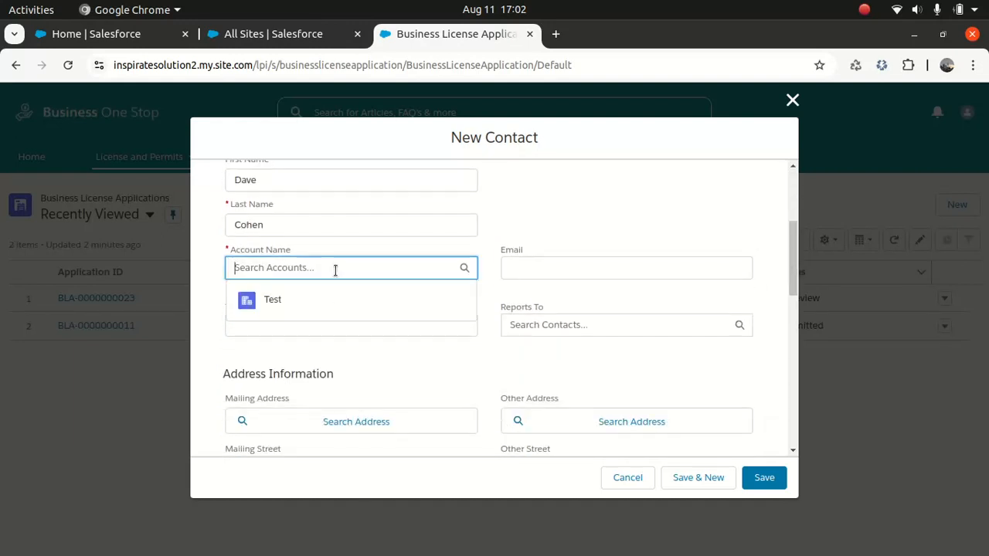
{"action": "left_click", "coordinate": [269, 314]}
{"action": "left_click", "coordinate": [765, 477]}
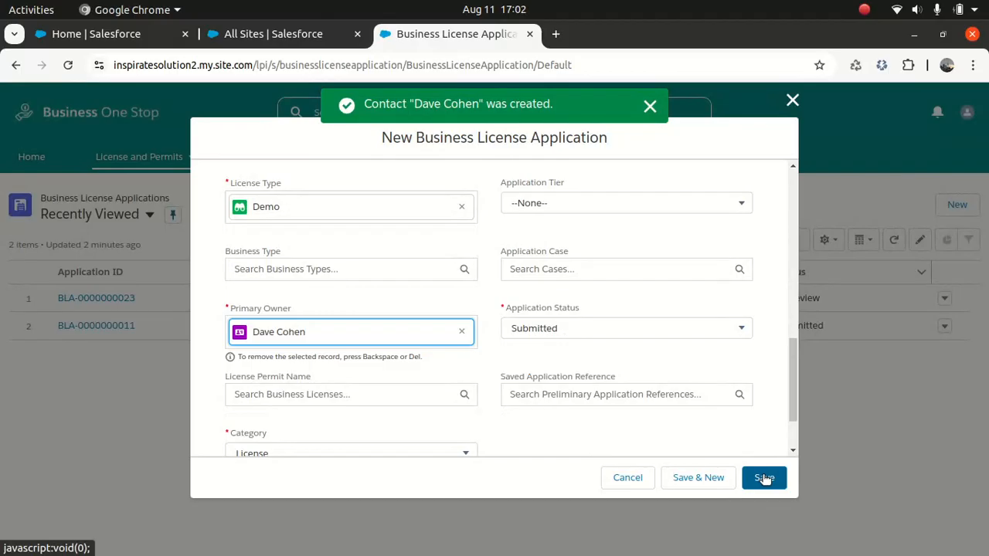
{"action": "left_click", "coordinate": [765, 479]}
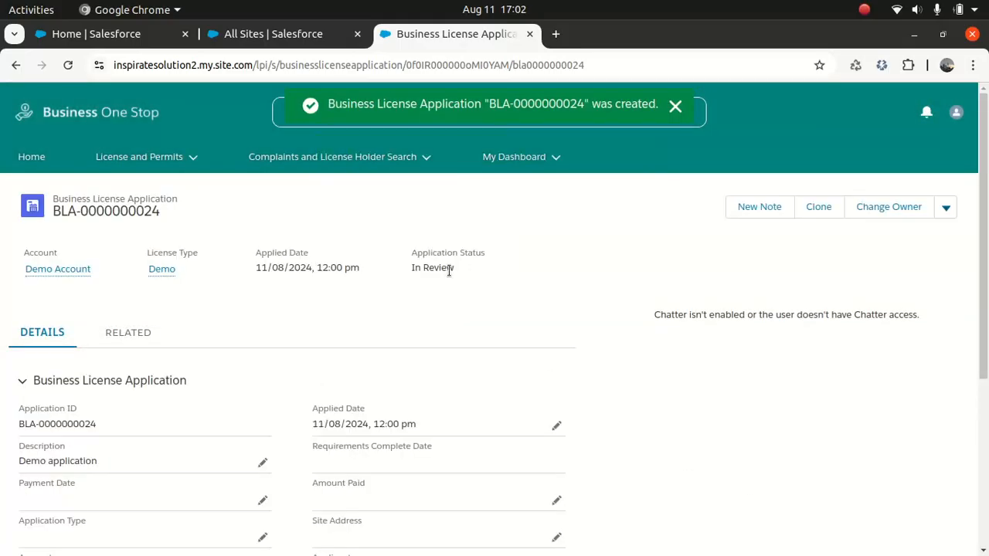
{"action": "left_click", "coordinate": [141, 42]}
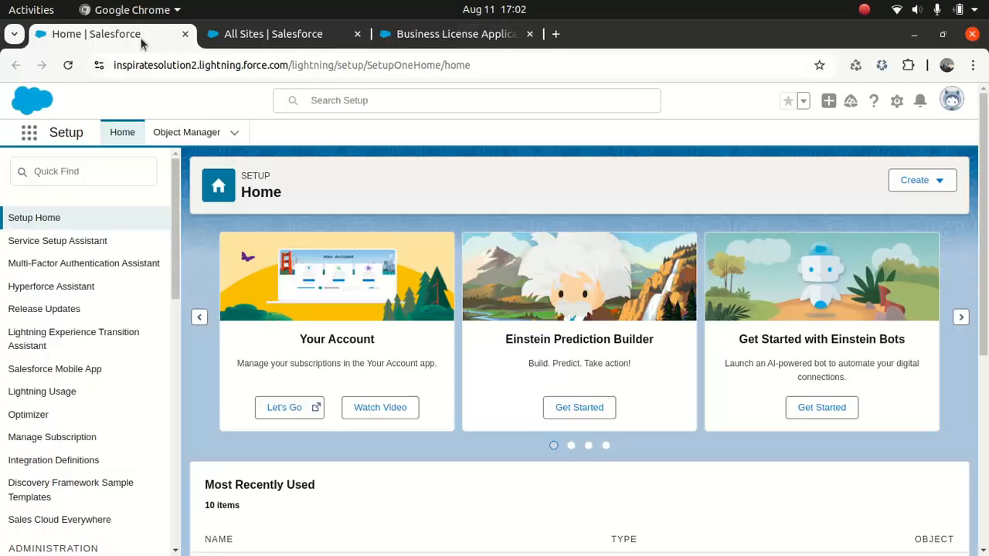
Search the App Launcher for 'pub' and open Public Sector: License and Permit Management
{"action": "left_click", "coordinate": [28, 139]}
{"action": "type", "text": "p"}
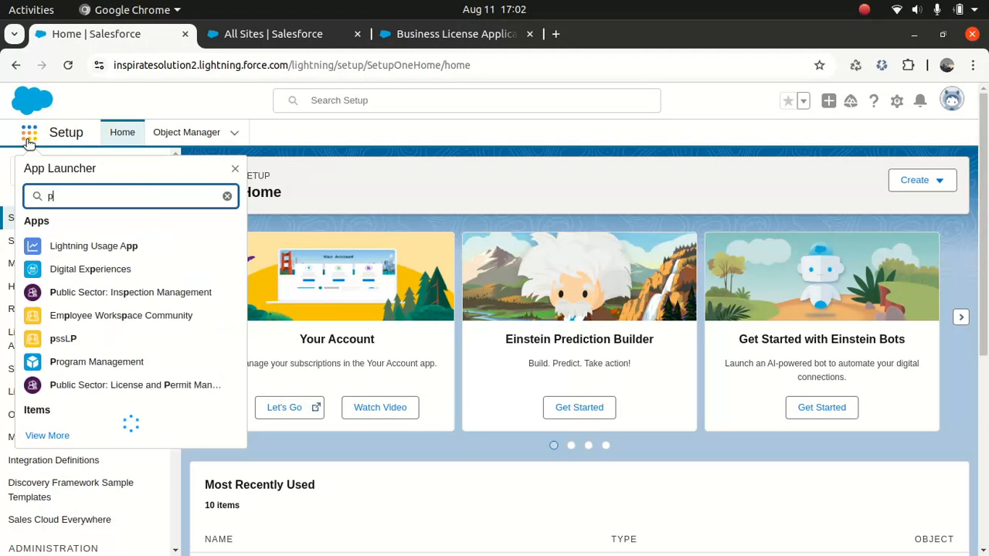
{"action": "type", "text": "ss"}
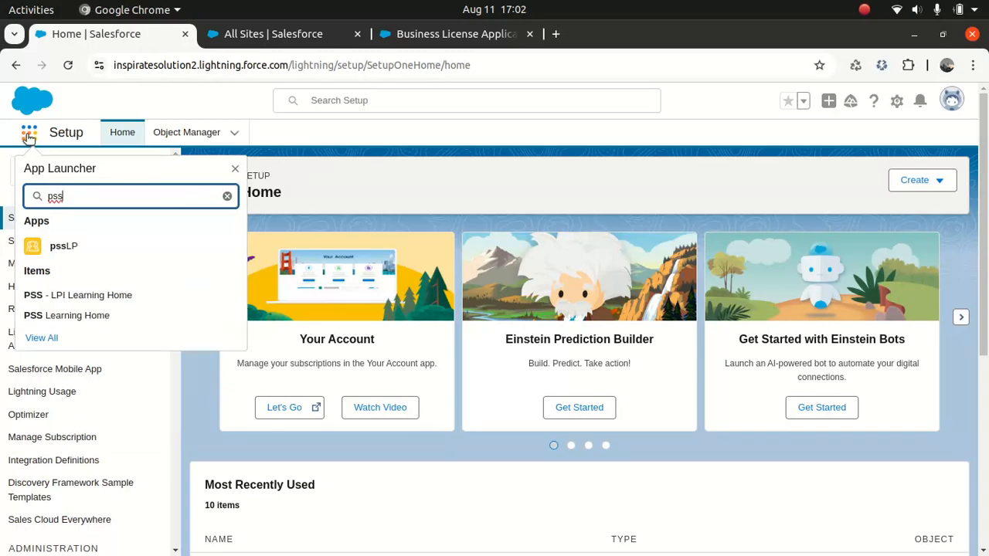
{"action": "key", "text": "BackSpace"}
{"action": "key", "text": "BackSpace"}
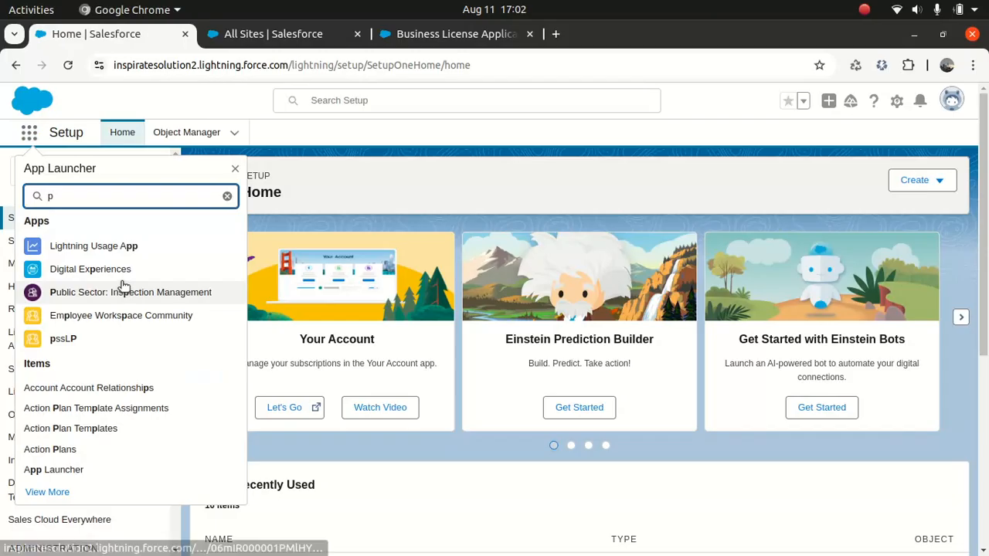
{"action": "type", "text": "ub"}
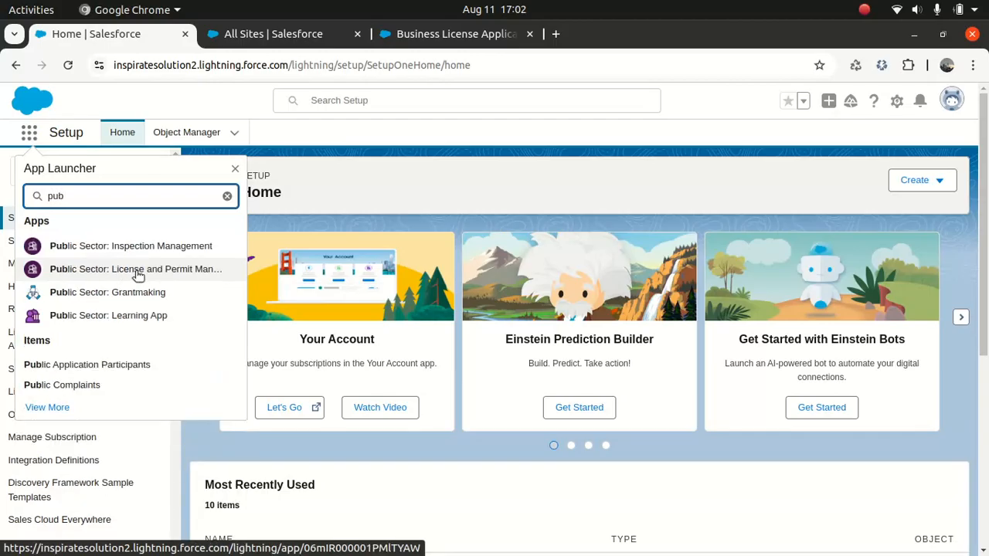
{"action": "left_click", "coordinate": [138, 275]}
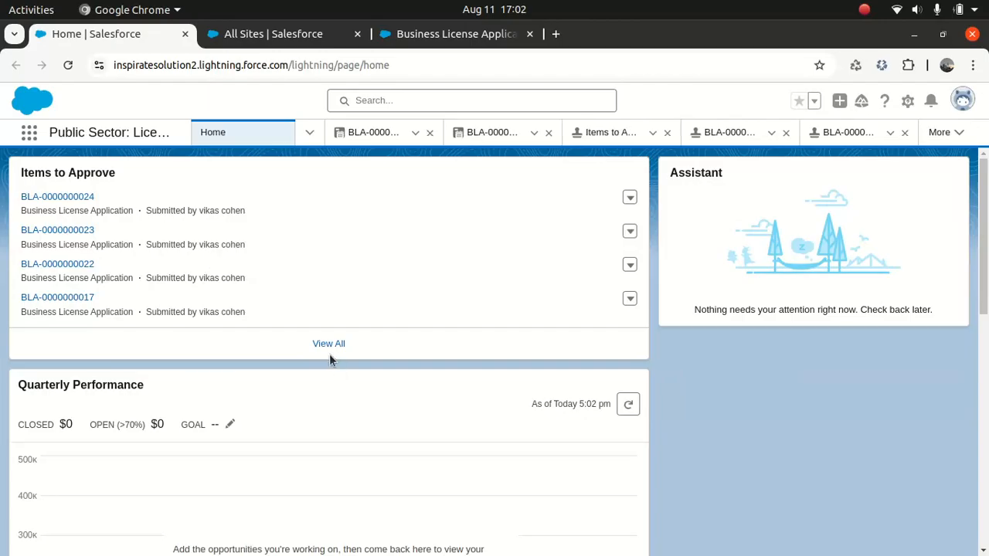
{"action": "left_click", "coordinate": [330, 344]}
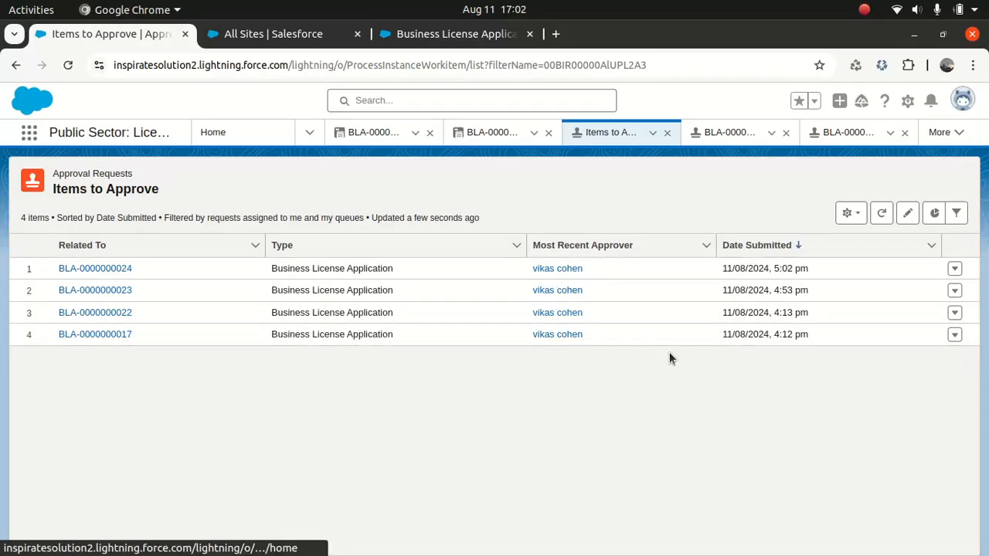
{"action": "left_click", "coordinate": [102, 268]}
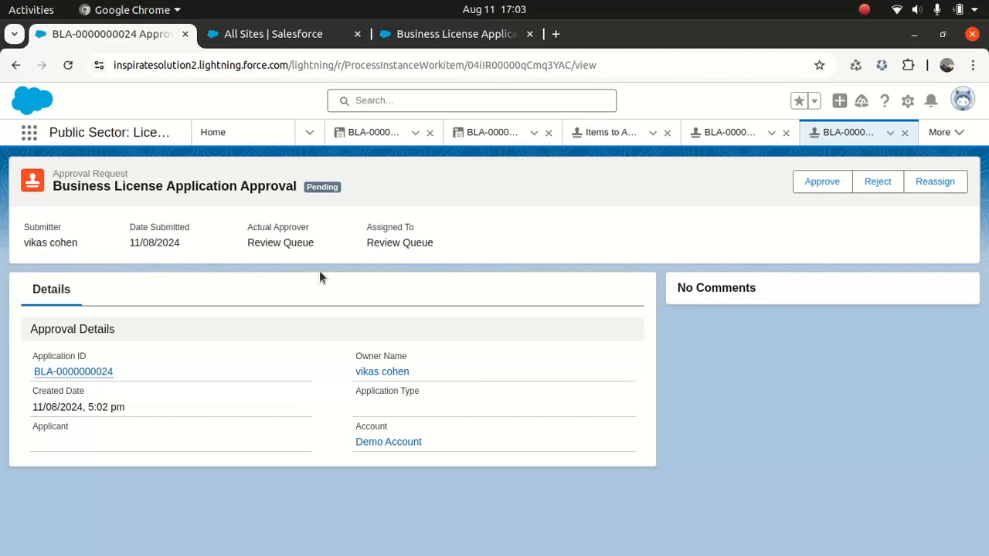
Go to Setup and open the Approval Processes page via Quick Find 'appro'
{"action": "left_click", "coordinate": [908, 101]}
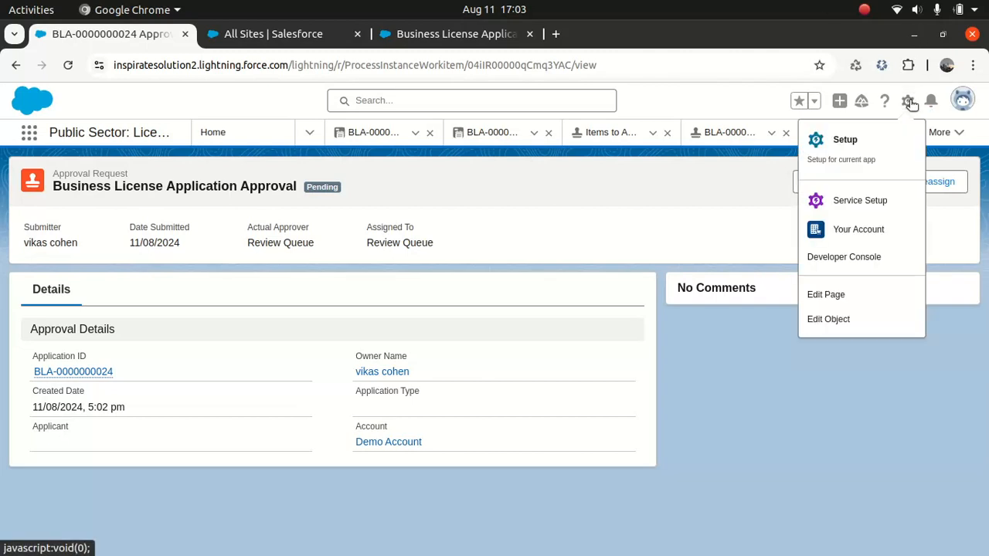
{"action": "left_click", "coordinate": [845, 139]}
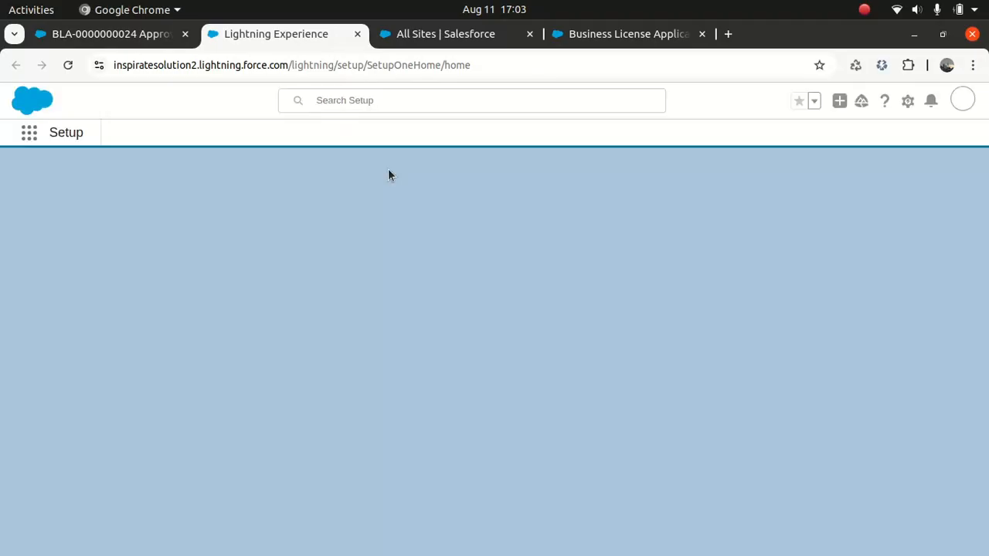
{"action": "left_click", "coordinate": [83, 171]}
{"action": "type", "text": "appro"}
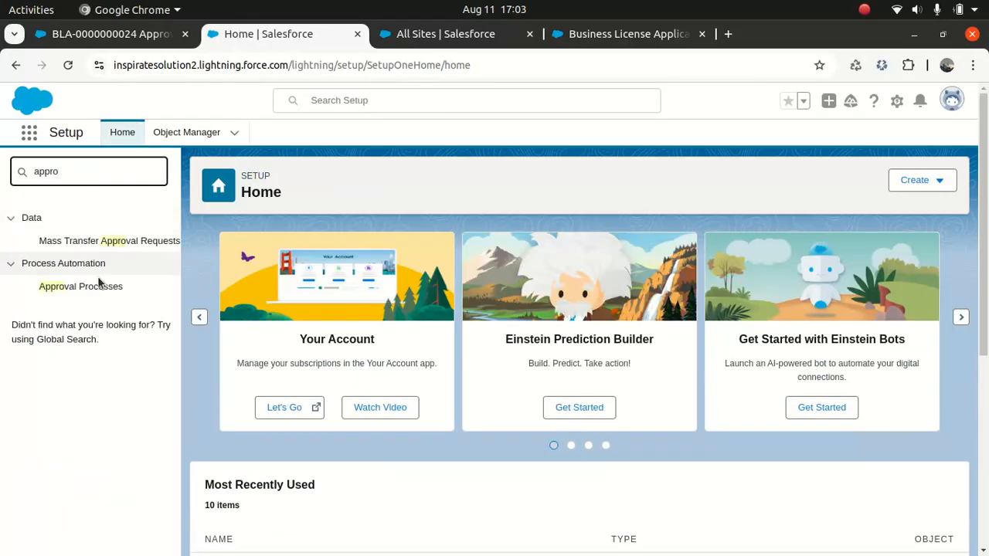
{"action": "left_click", "coordinate": [82, 287]}
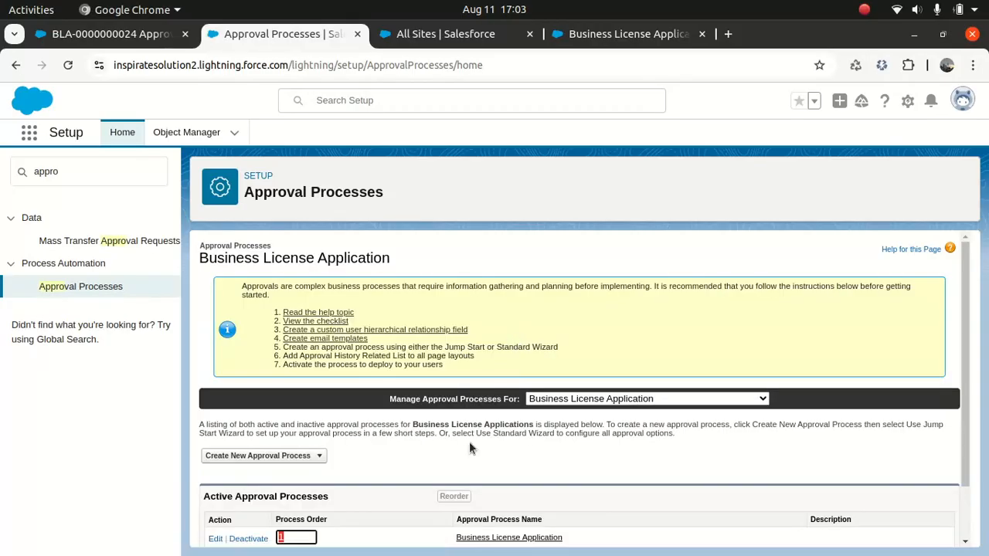
{"action": "left_click_drag", "start_coordinate": [984, 231], "coordinate": [972, 254]}
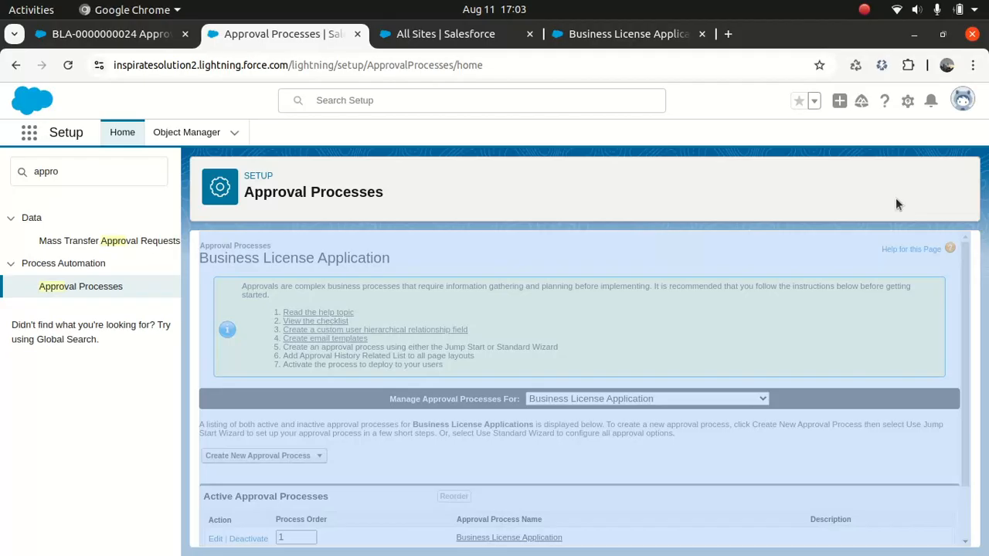
{"action": "left_click", "coordinate": [850, 197]}
{"action": "left_click_drag", "start_coordinate": [972, 289], "coordinate": [964, 396]}
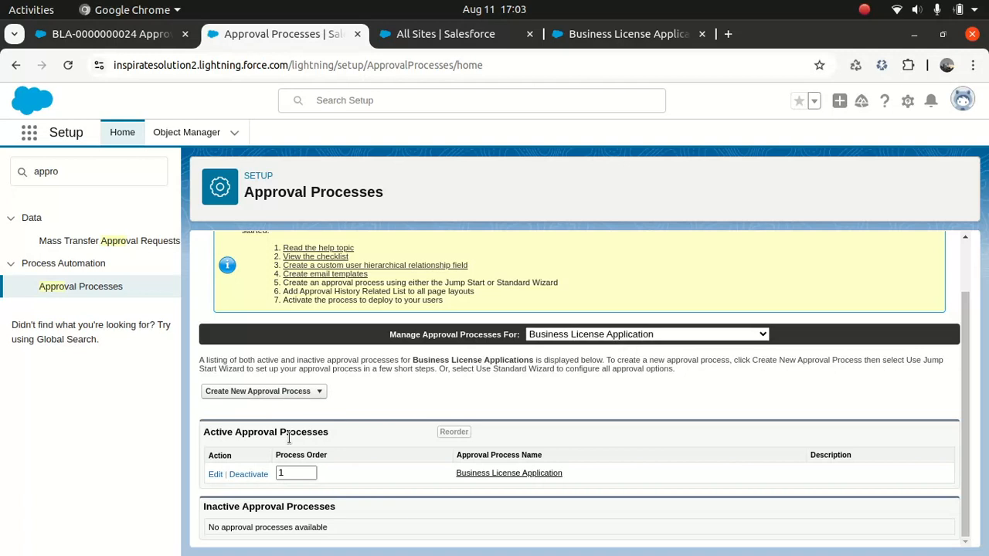
Open the active Business License Application process and review its entry criteria and Review Queue step
{"action": "left_click", "coordinate": [485, 474]}
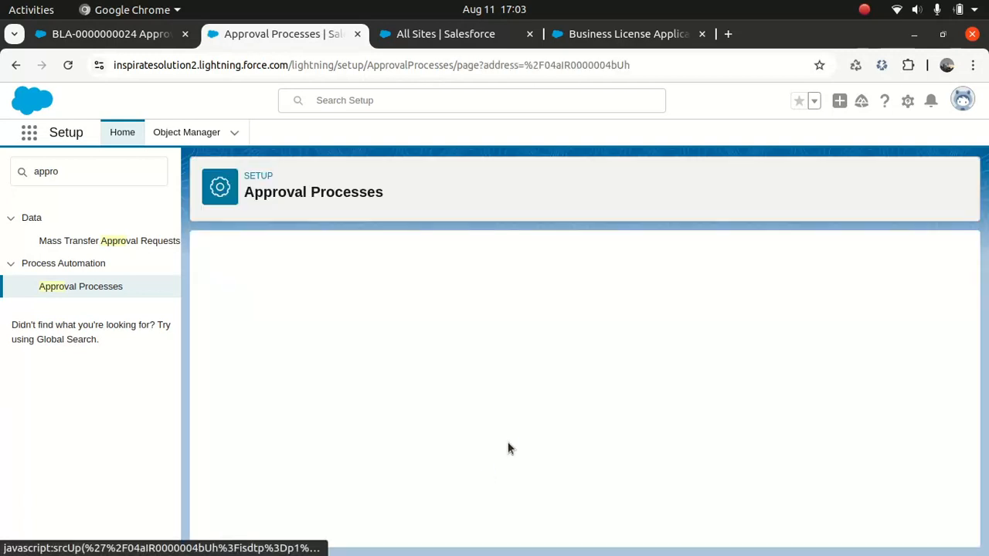
{"action": "scroll", "coordinate": [965, 261], "scroll_direction": "down", "scroll_amount": 1}
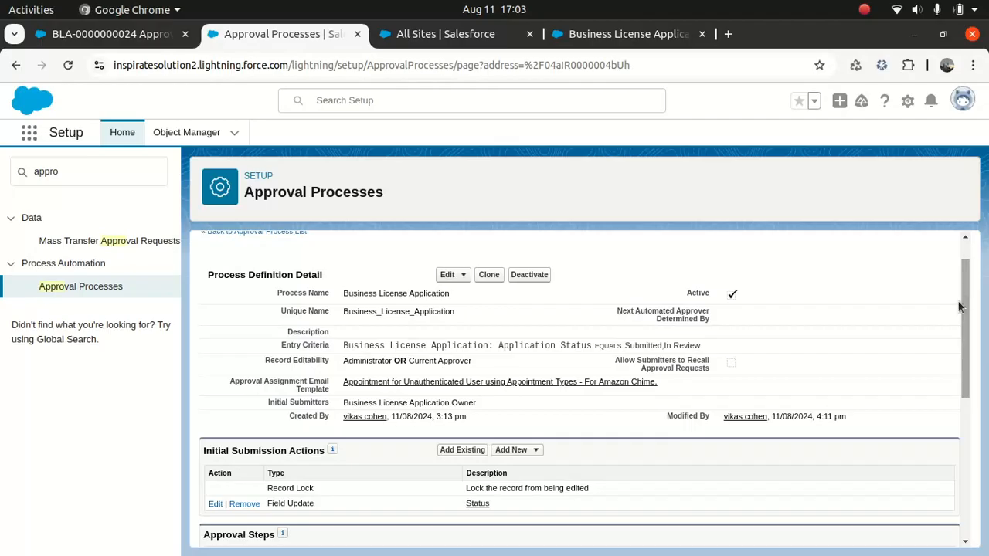
{"action": "left_click_drag", "start_coordinate": [965, 309], "coordinate": [954, 351]}
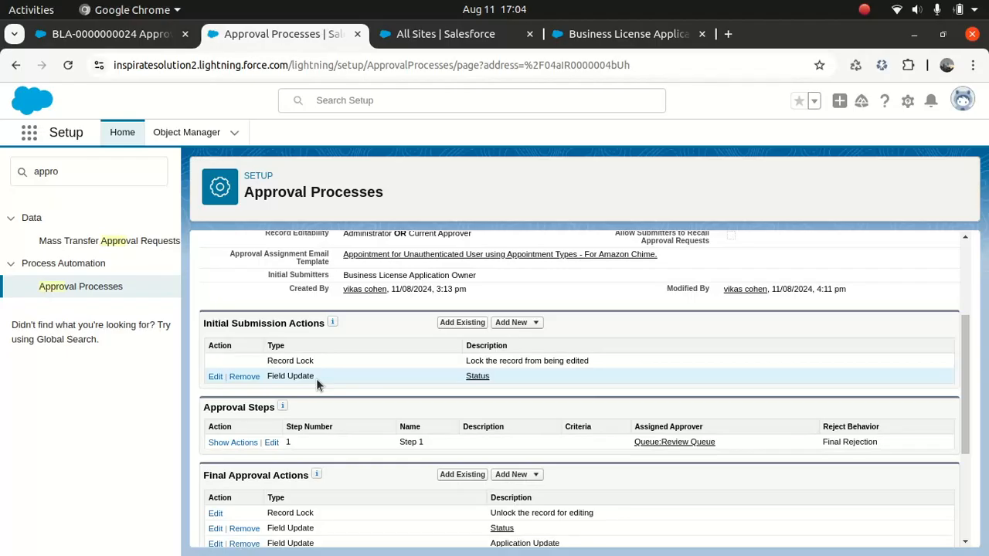
Check the portal and All Sites tabs, then search Setup Quick Find for 'flow'
{"action": "left_click", "coordinate": [614, 34]}
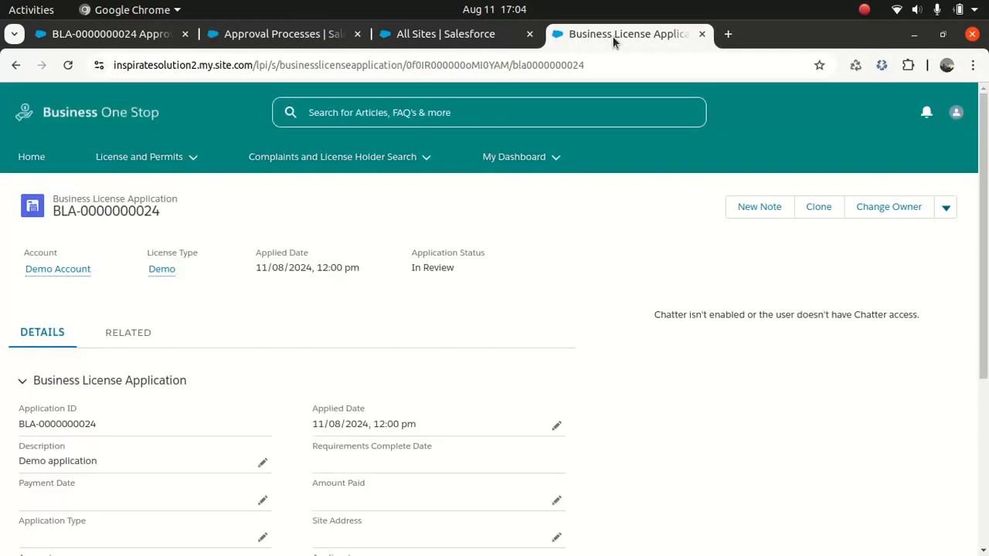
{"action": "left_click", "coordinate": [487, 38]}
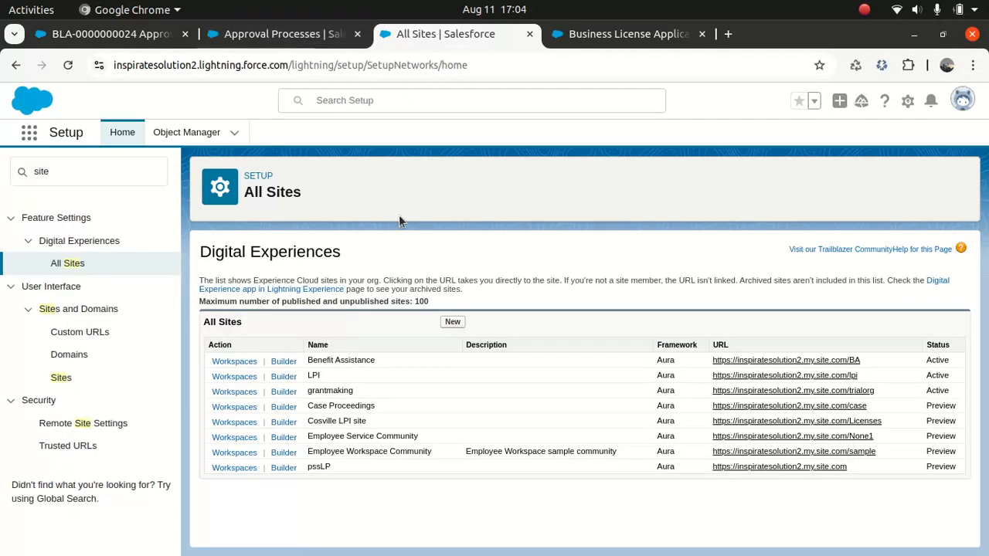
{"action": "left_click", "coordinate": [278, 34]}
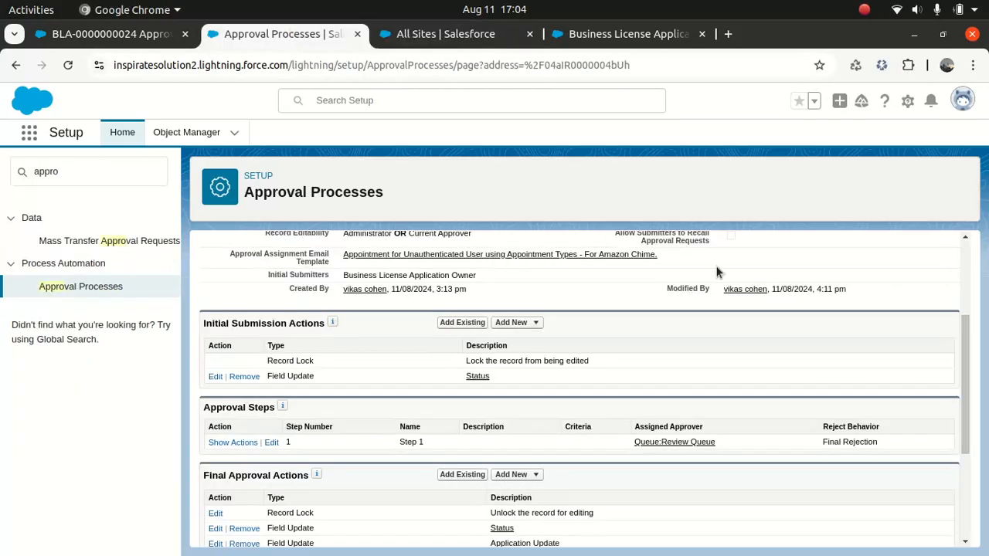
{"action": "left_click_drag", "start_coordinate": [966, 330], "coordinate": [963, 287]}
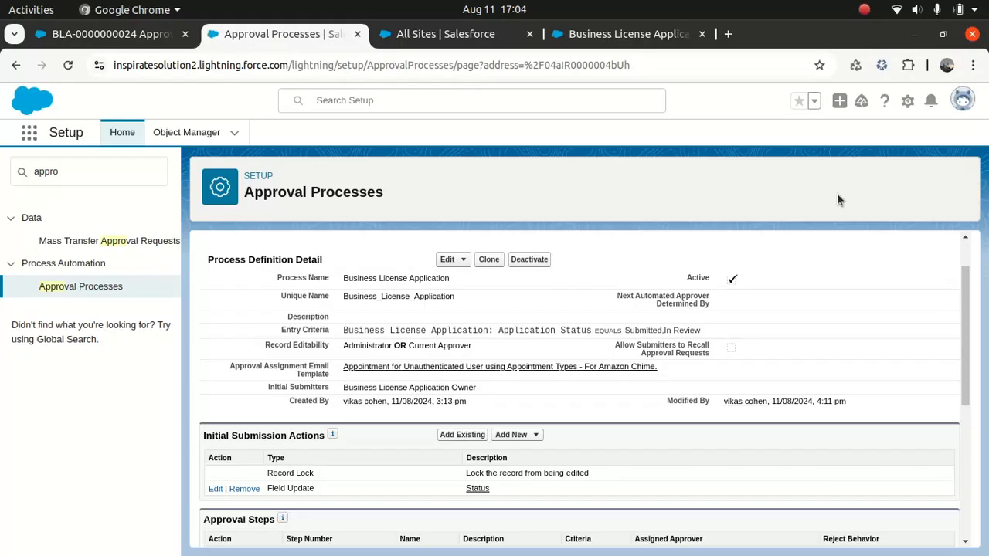
{"action": "left_click", "coordinate": [61, 174]}
{"action": "double_click", "coordinate": [62, 173]}
{"action": "type", "text": "flow"}
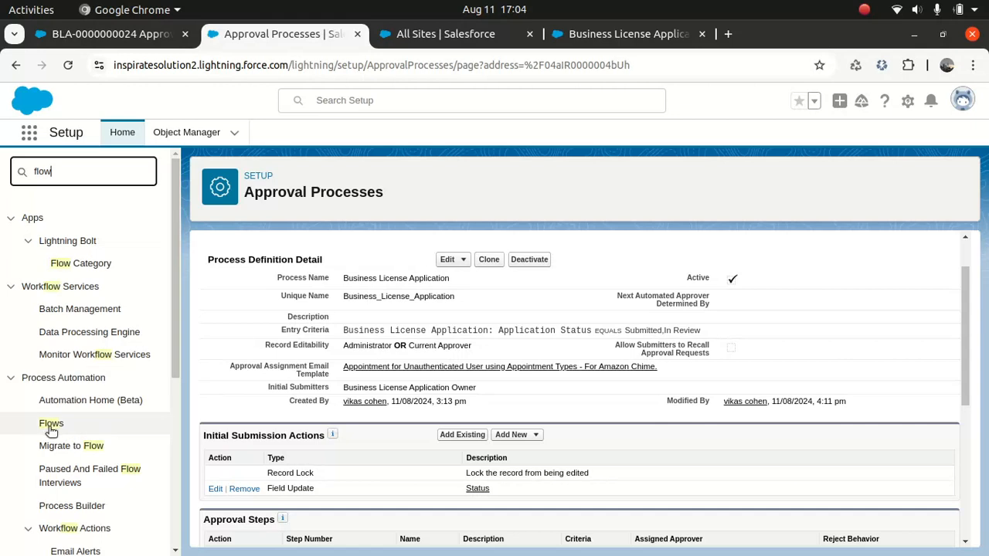
Sort the Flows list by Last Modified Date and open Approval process for BLA - V2
{"action": "left_click", "coordinate": [51, 425]}
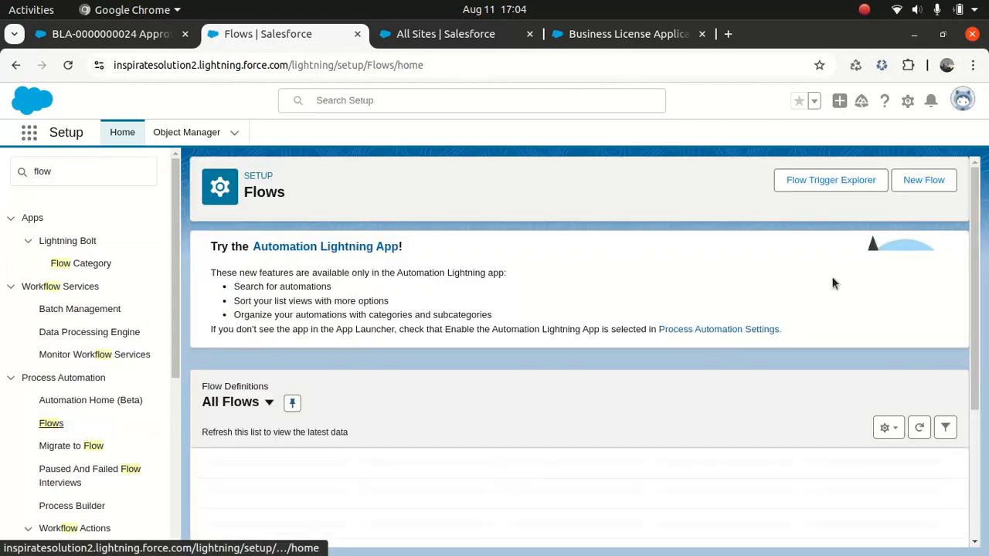
{"action": "scroll", "coordinate": [957, 306], "scroll_direction": "down", "scroll_amount": 3}
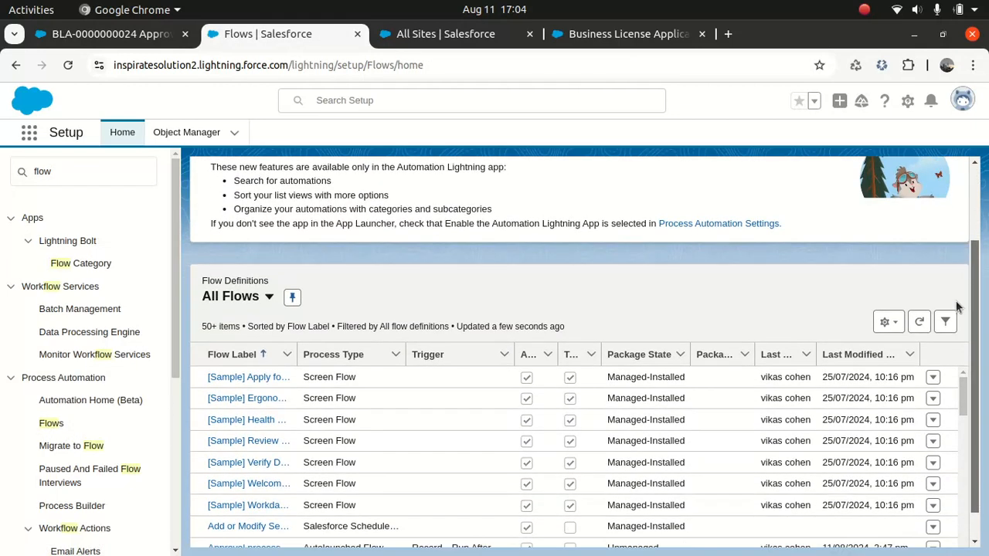
{"action": "scroll", "coordinate": [951, 374], "scroll_direction": "down", "scroll_amount": 1}
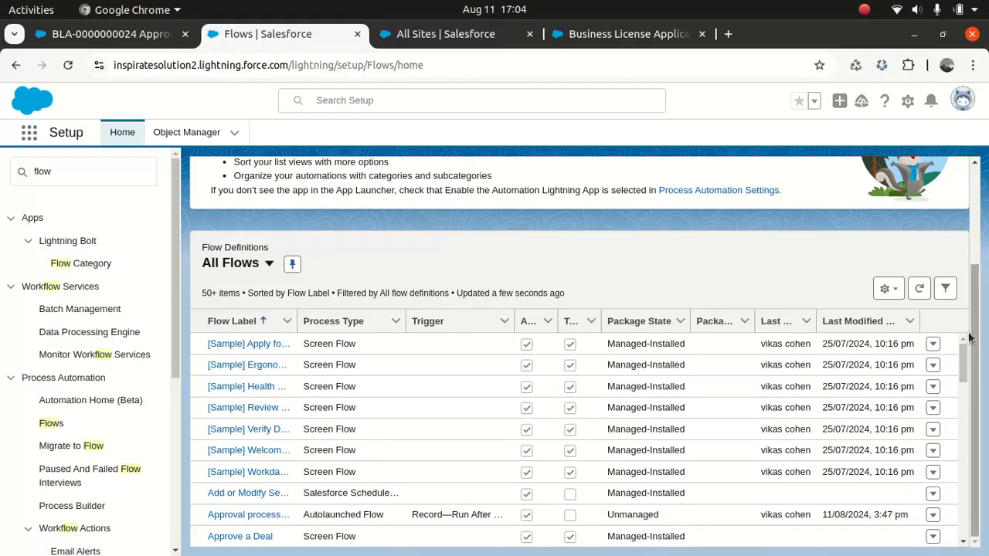
{"action": "left_click", "coordinate": [857, 322]}
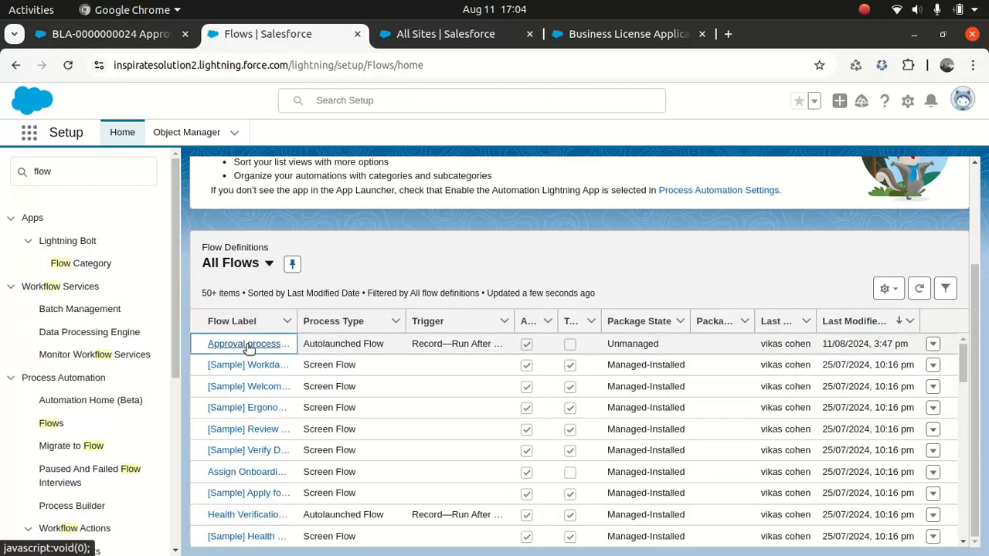
{"action": "left_click", "coordinate": [248, 344]}
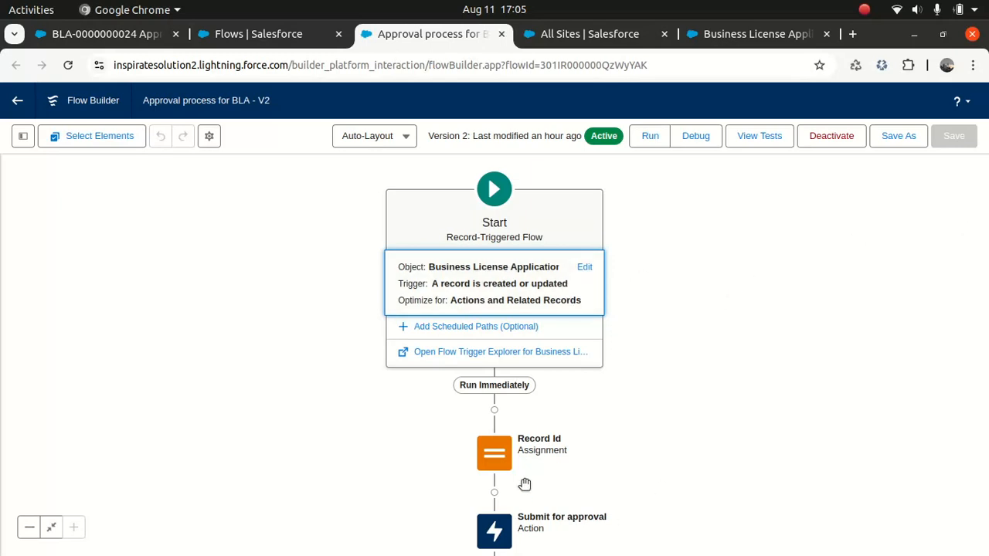
Check the Submit for approval action's inputs: Record ID from RecId, approval process Business_License_Application
{"action": "left_click", "coordinate": [493, 452]}
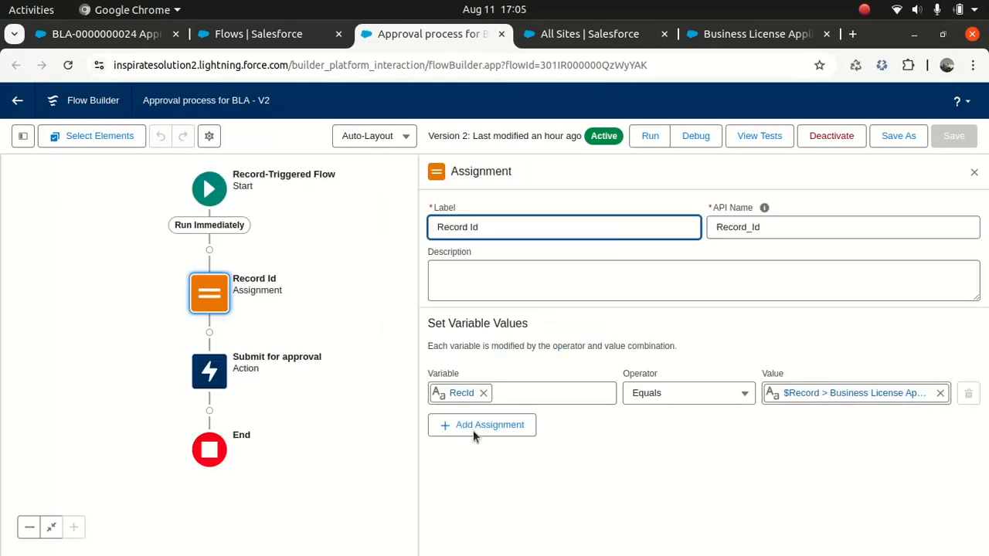
{"action": "left_click", "coordinate": [211, 370]}
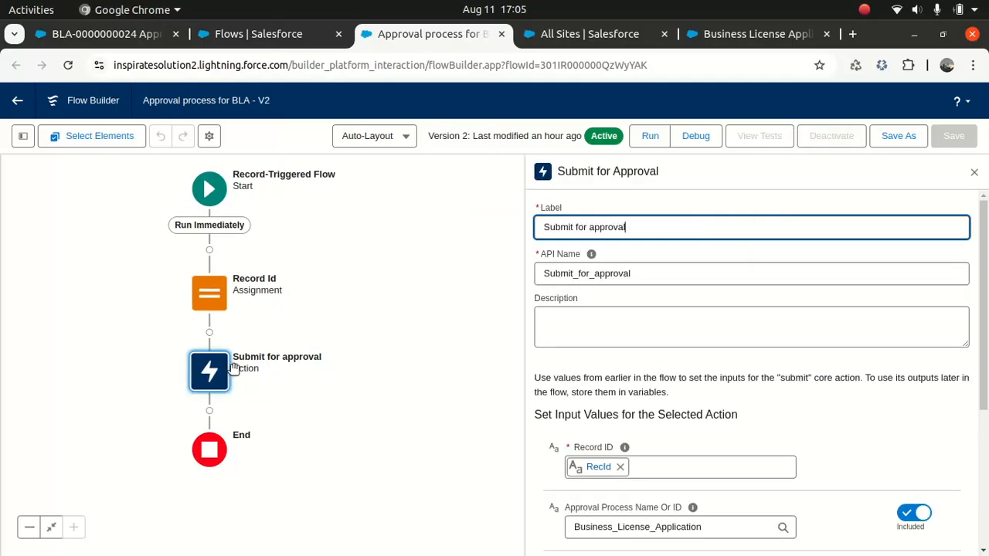
{"action": "scroll", "coordinate": [985, 245], "scroll_direction": "down", "scroll_amount": 1}
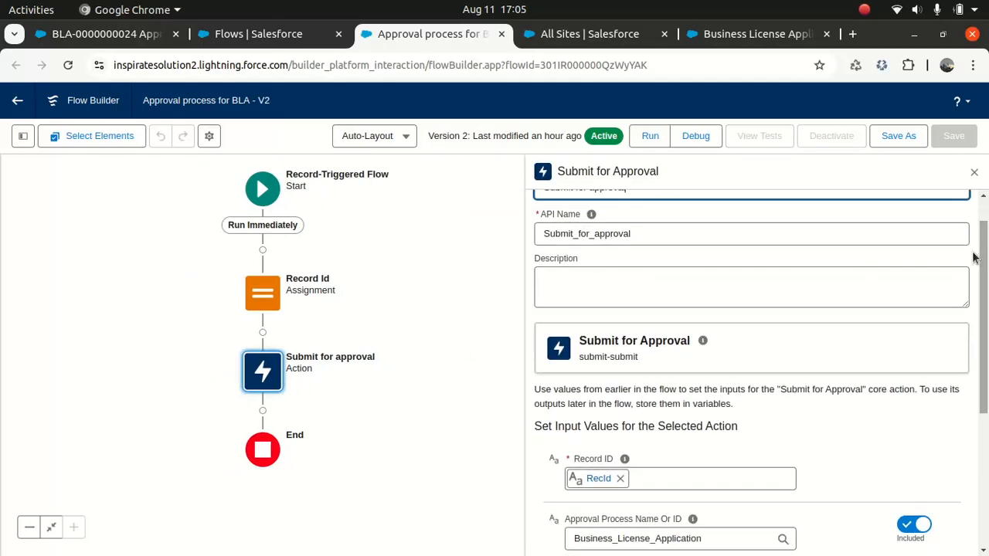
Add a Submit for Approval action after the Record Id assignment, found by searching 'sub'
{"action": "left_click", "coordinate": [263, 331]}
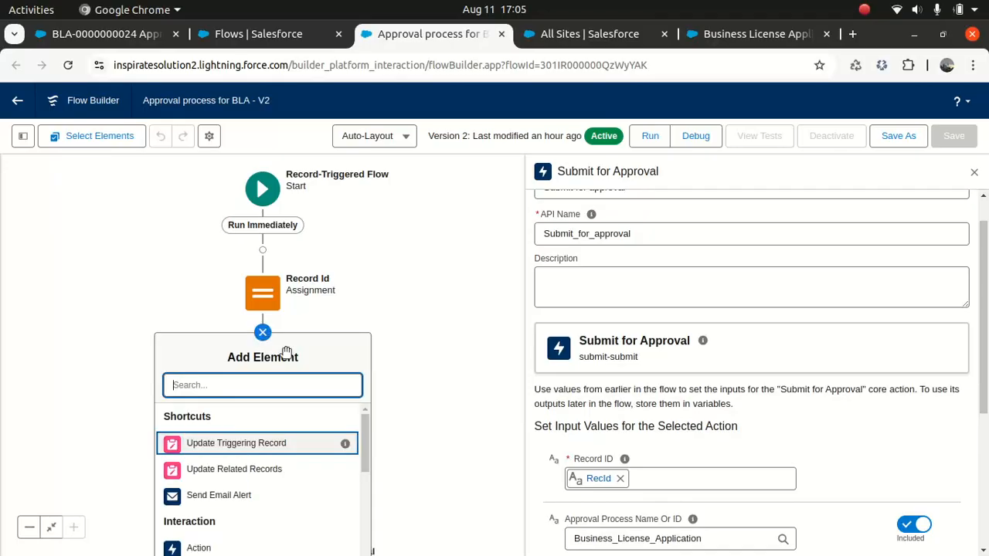
{"action": "left_click", "coordinate": [199, 547]}
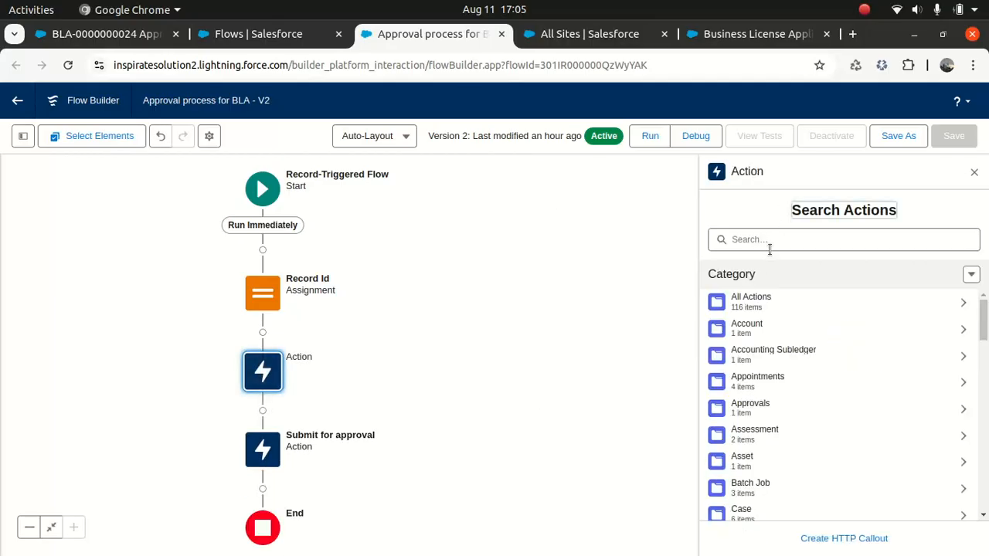
{"action": "left_click", "coordinate": [769, 248]}
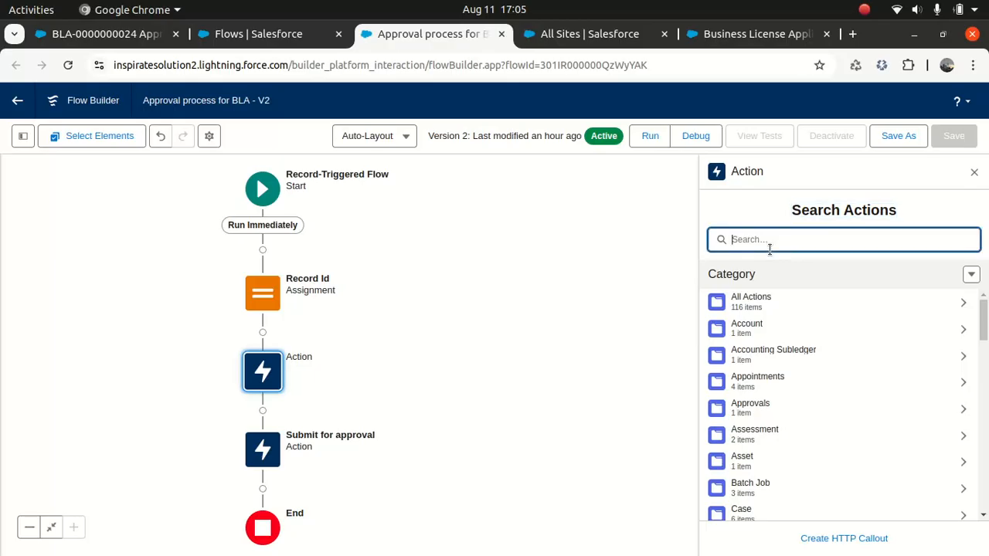
{"action": "type", "text": "sub"}
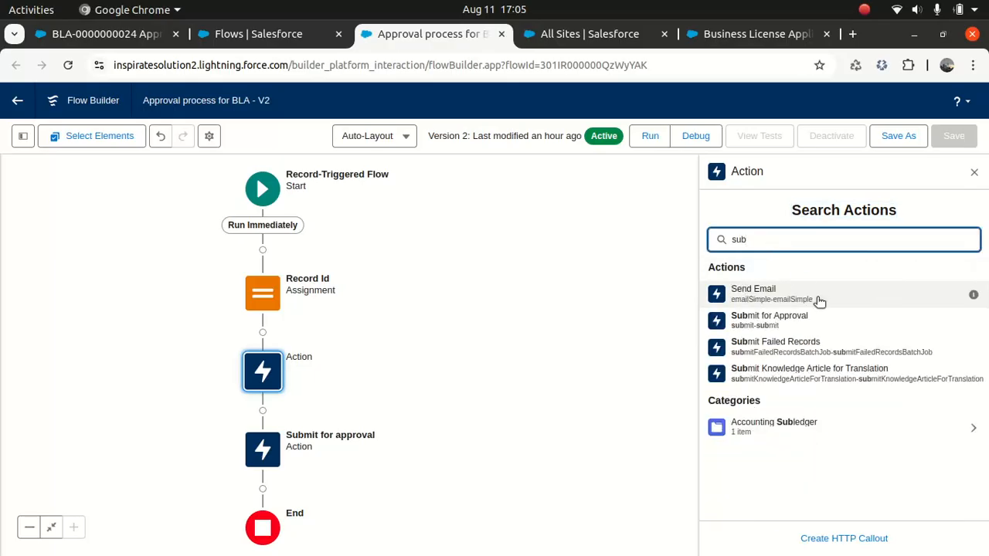
{"action": "left_click", "coordinate": [773, 320]}
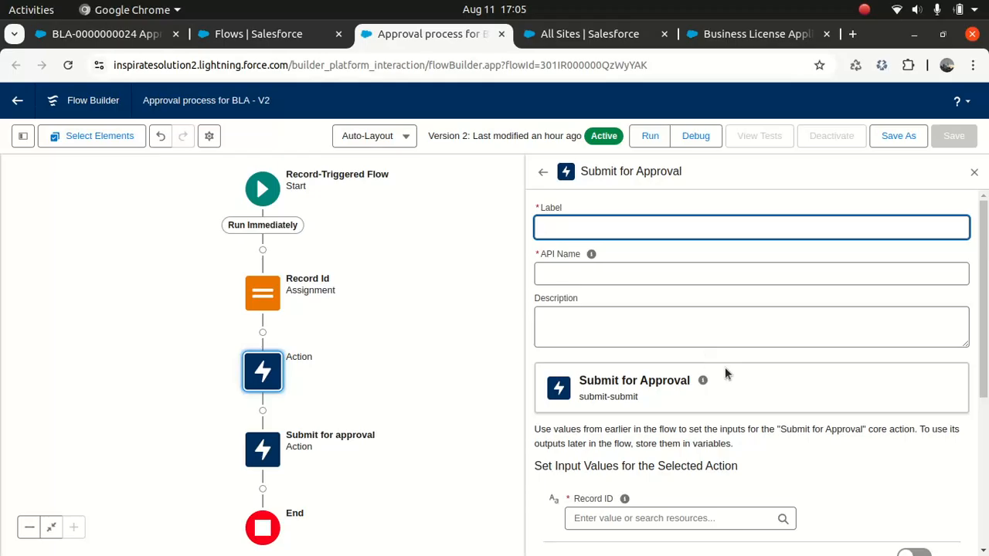
Browse resources for the new action's Record ID input without choosing one
{"action": "scroll", "coordinate": [791, 367], "scroll_direction": "down", "scroll_amount": 3}
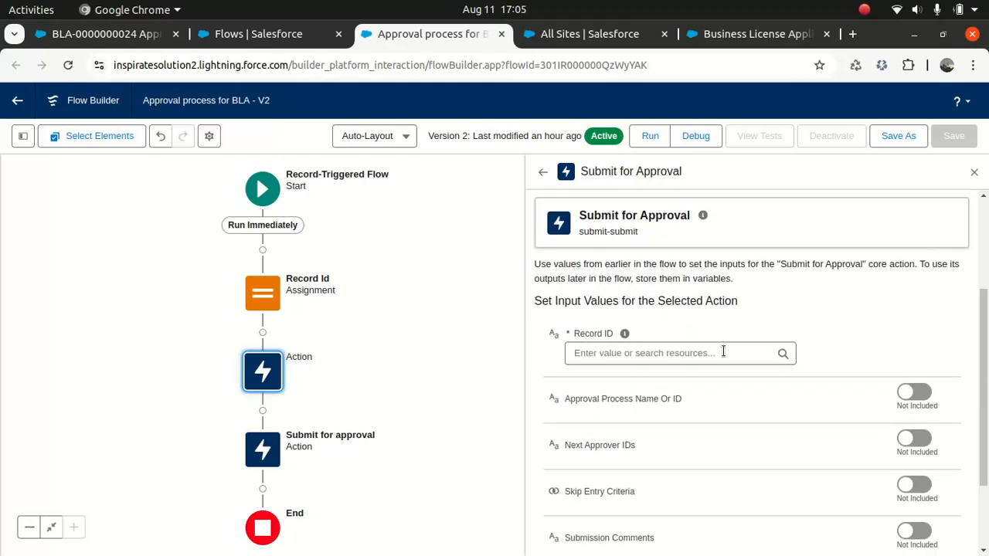
{"action": "left_click", "coordinate": [723, 352]}
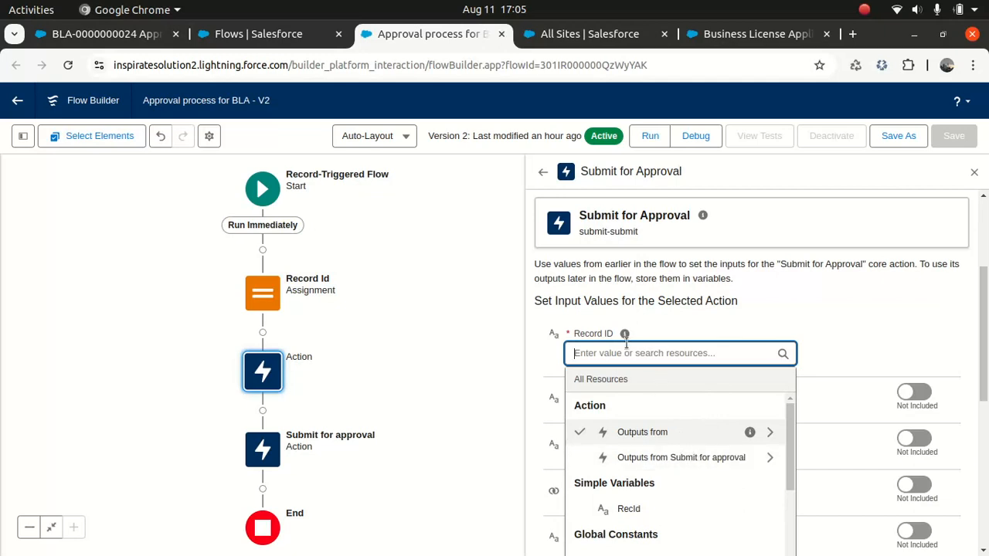
{"action": "left_click", "coordinate": [442, 398]}
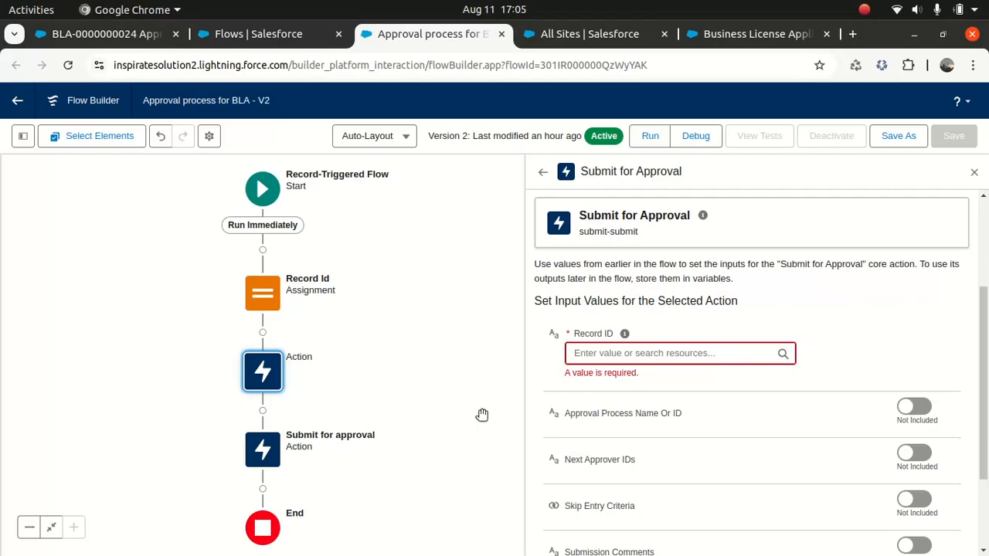
{"action": "left_click", "coordinate": [615, 352]}
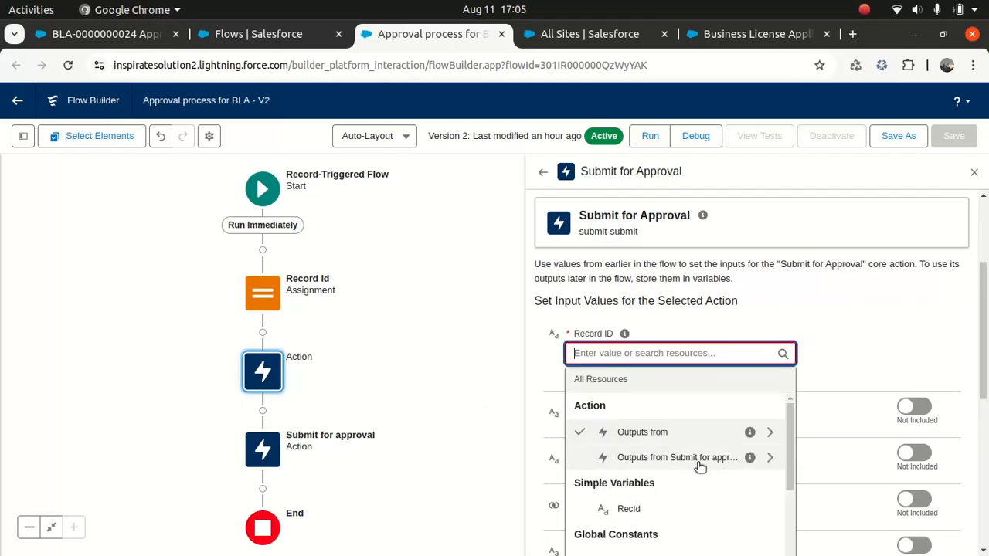
{"action": "left_click", "coordinate": [499, 375]}
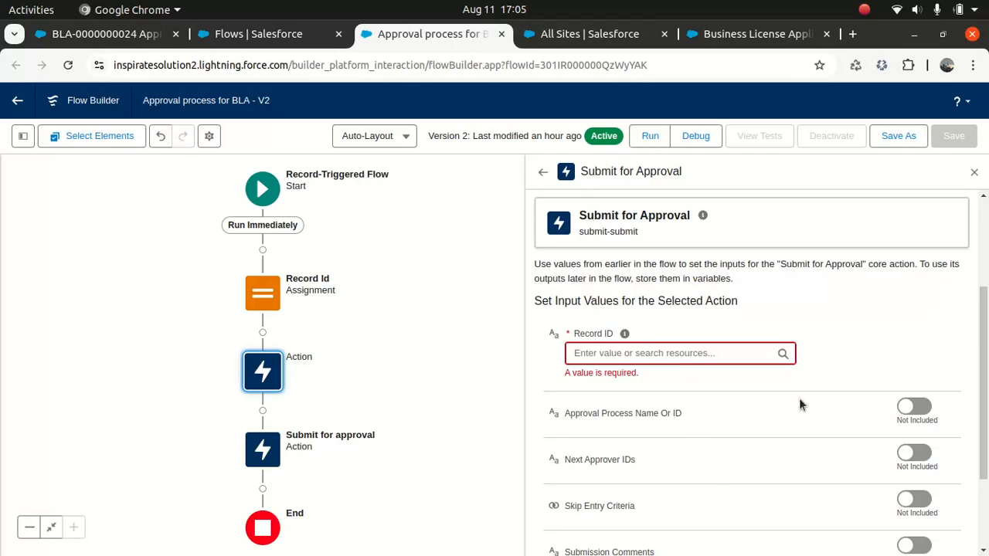
Reopen the original Submit for approval action and select its Business_License_Application process name
{"action": "left_click", "coordinate": [263, 450]}
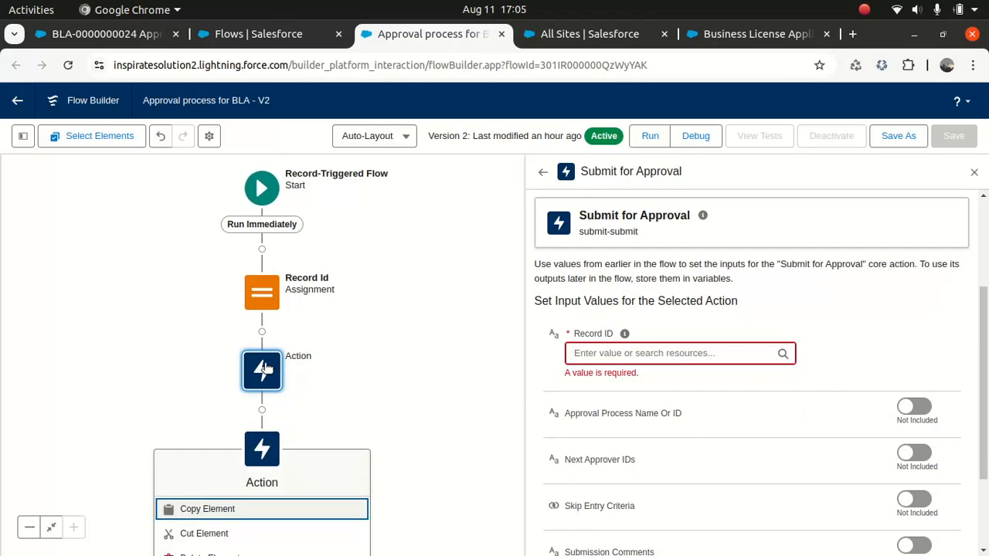
{"action": "left_click_drag", "start_coordinate": [427, 394], "coordinate": [426, 401]}
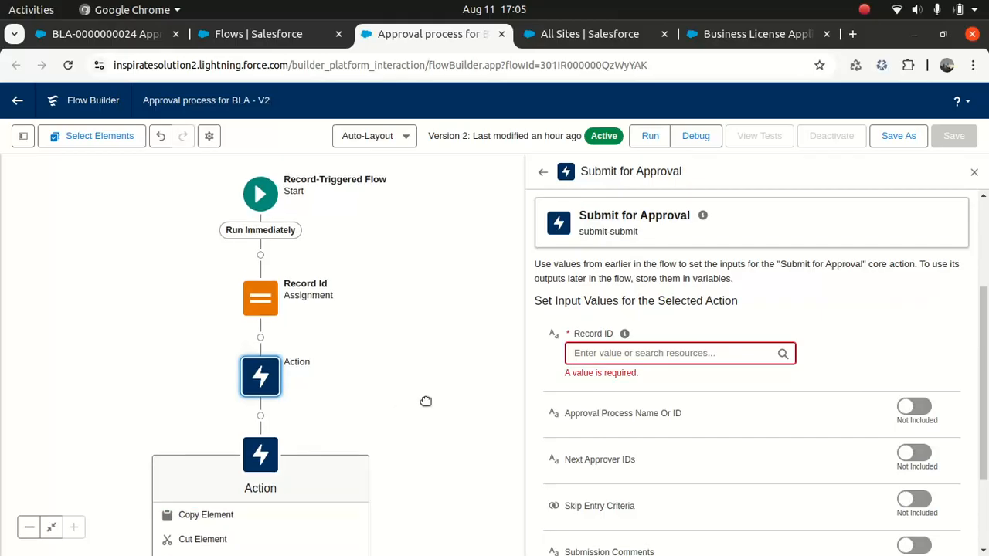
{"action": "left_click", "coordinate": [261, 454]}
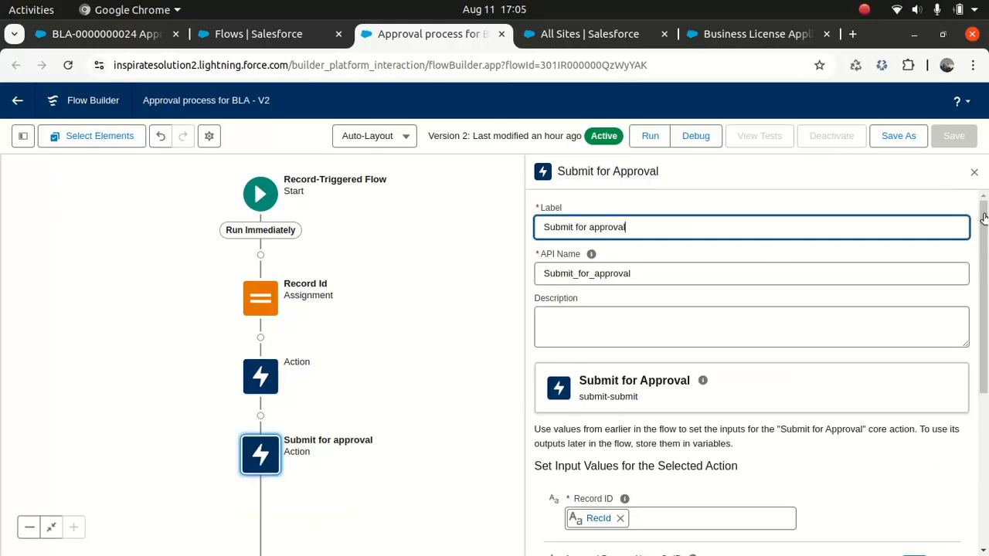
{"action": "left_click_drag", "start_coordinate": [978, 401], "coordinate": [983, 479]}
{"action": "double_click", "coordinate": [827, 378]}
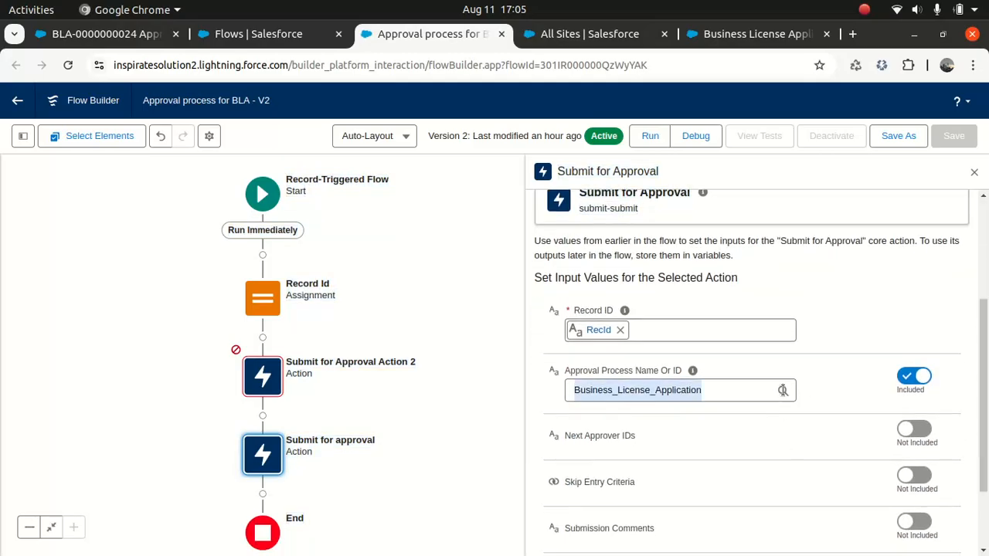
{"action": "left_click", "coordinate": [823, 382]}
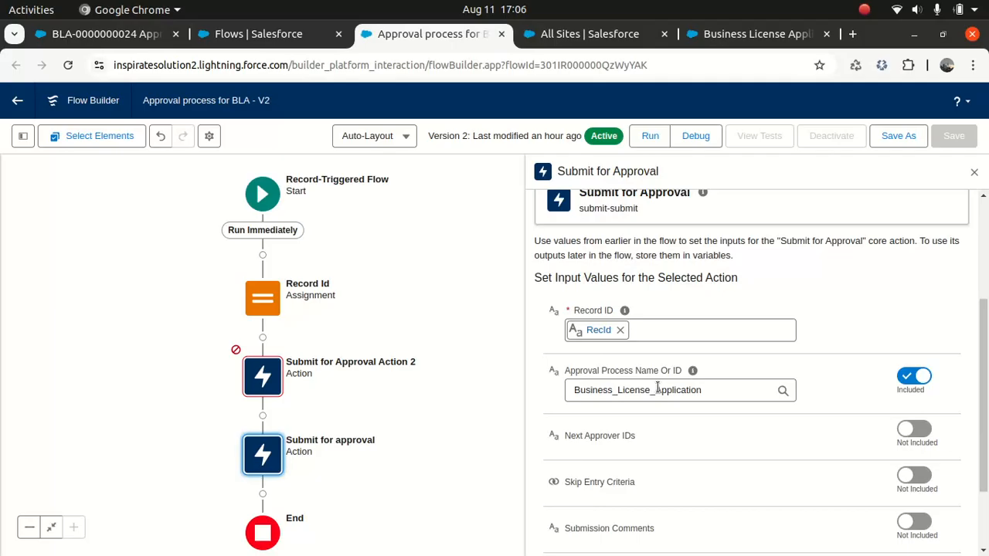
{"action": "left_click", "coordinate": [240, 33]}
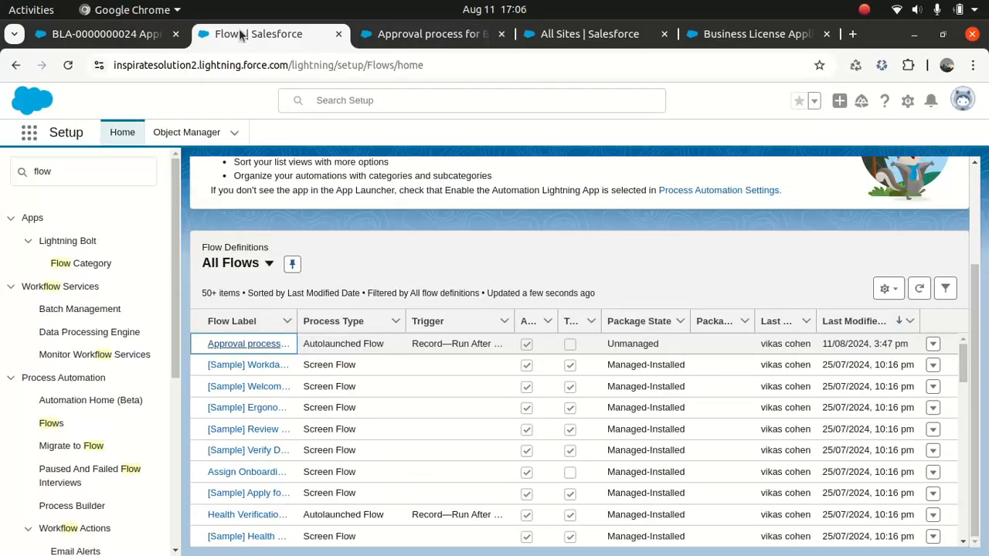
{"action": "left_click", "coordinate": [709, 38]}
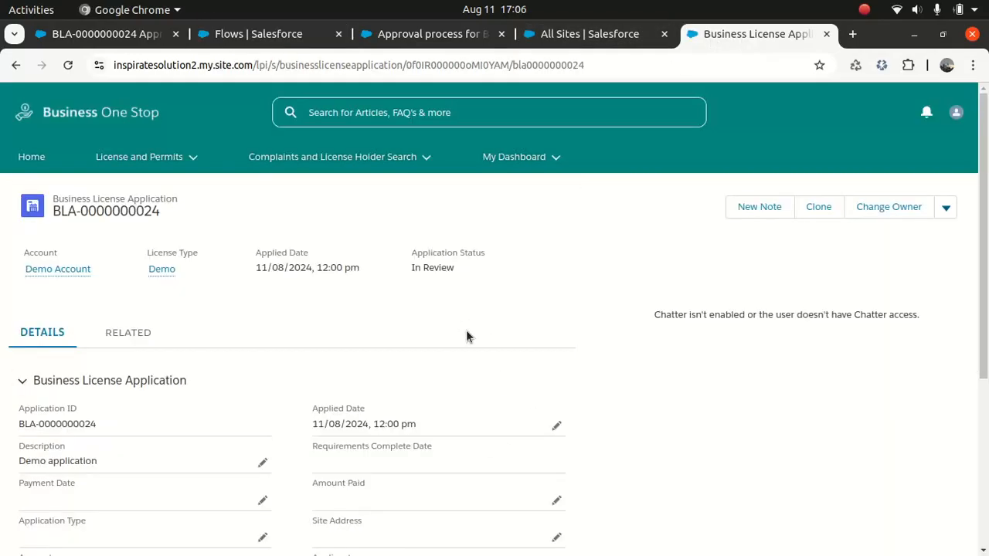
{"action": "left_click", "coordinate": [194, 158]}
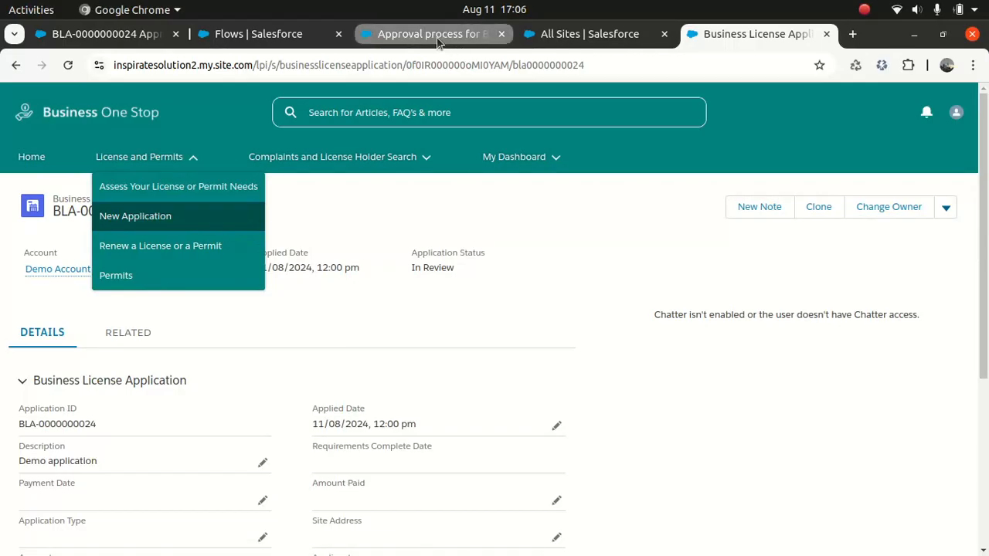
Return through the approval process flow to the Setup All Flows list
{"action": "mouse_move", "coordinate": [438, 42]}
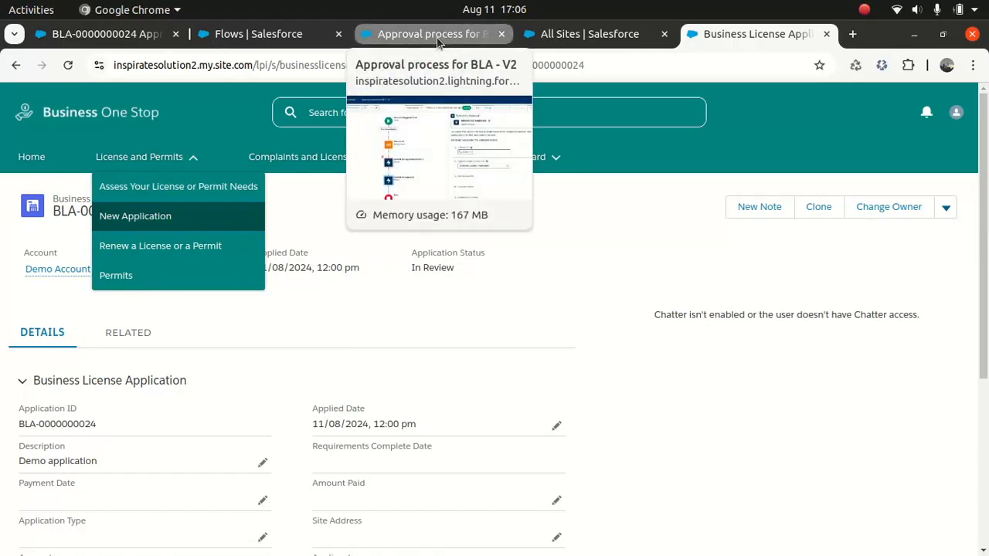
{"action": "left_click", "coordinate": [438, 40]}
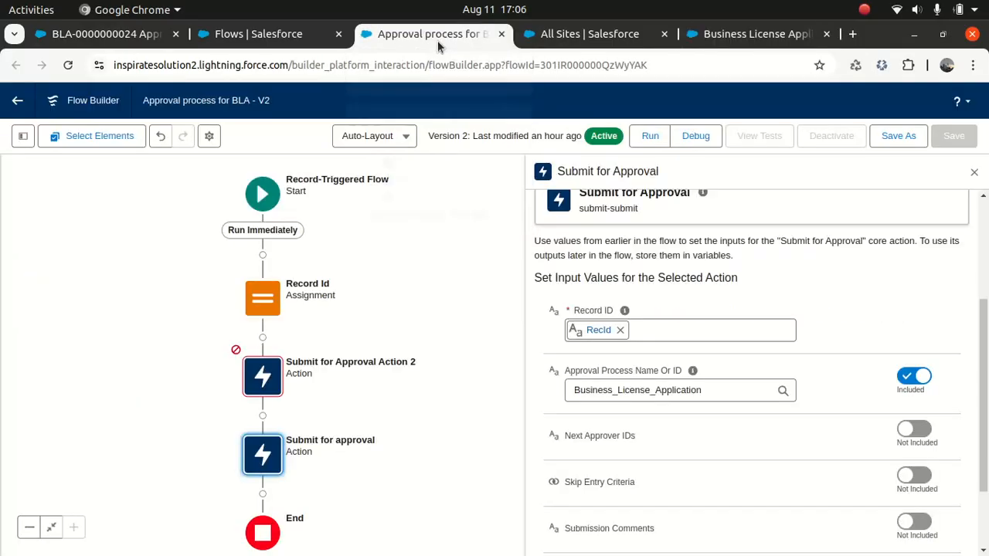
{"action": "left_click", "coordinate": [269, 32]}
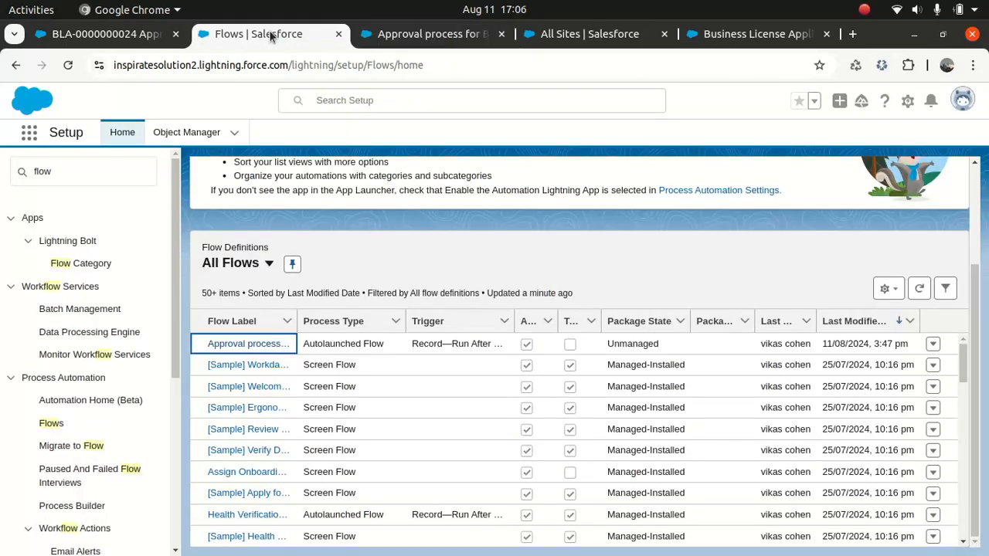
Search the App Launcher for 'omni' to find the OmniStudio app
{"action": "left_click", "coordinate": [29, 133]}
{"action": "type", "text": "omni"}
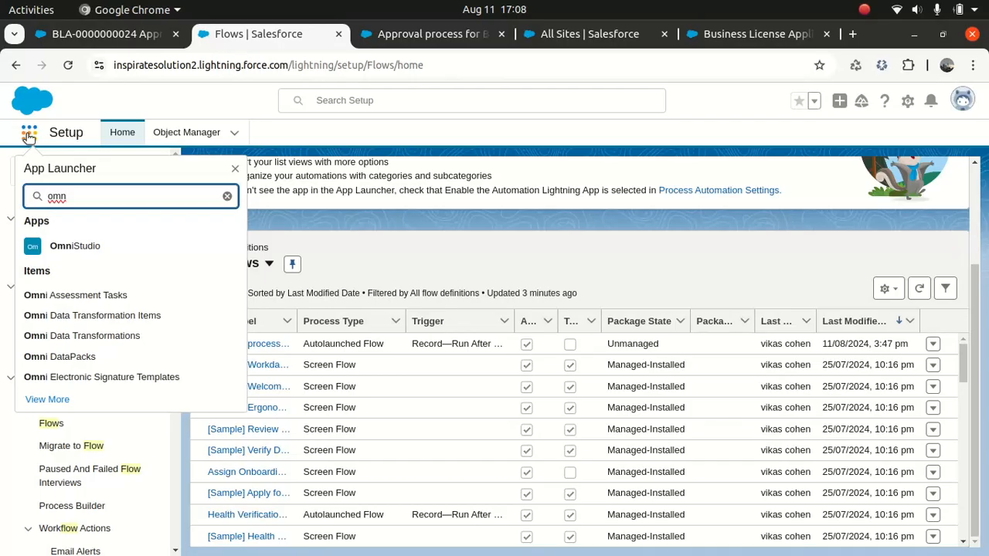
Launch OmniStudio and show its OmniScripts list
{"action": "left_click", "coordinate": [90, 254]}
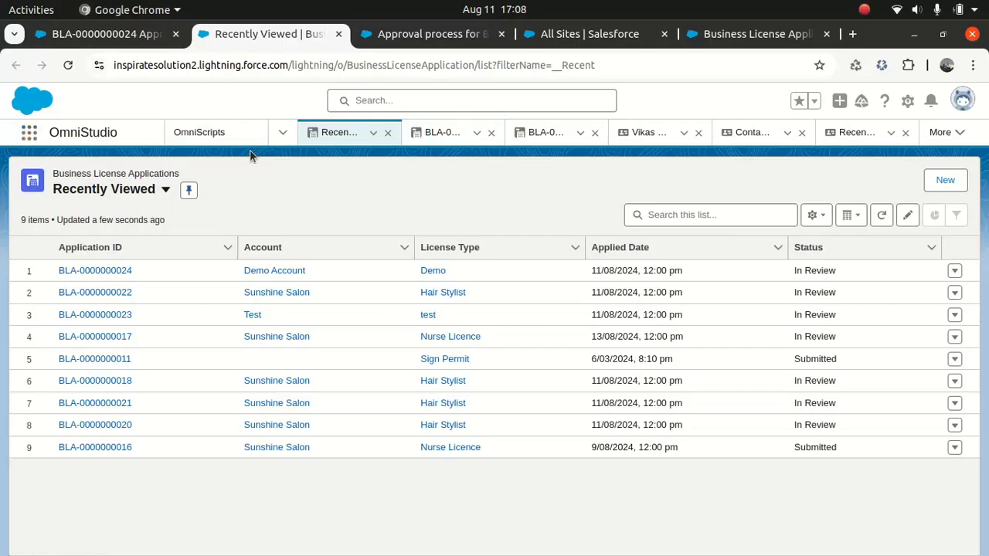
{"action": "left_click", "coordinate": [221, 132]}
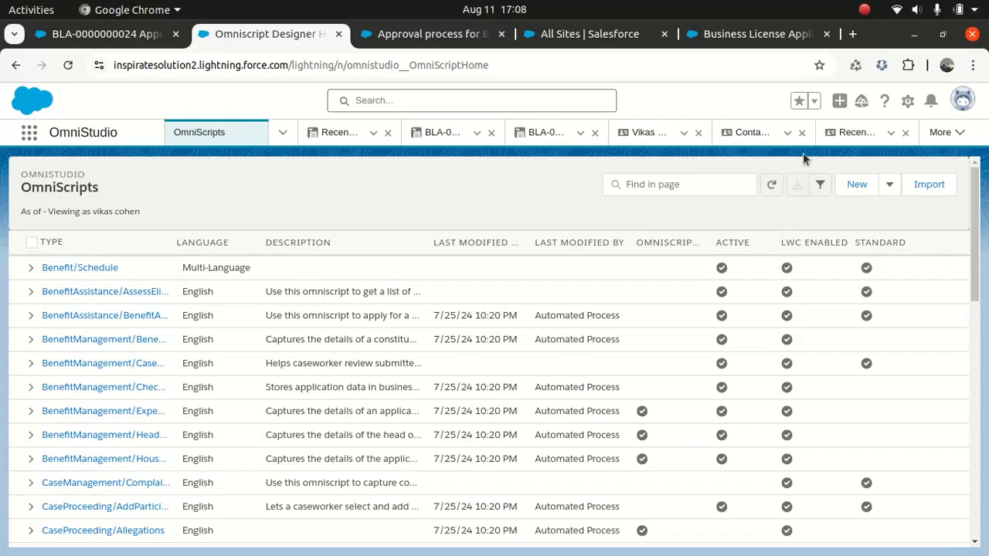
Expand LicensingAndPermitting/BusinessLicenseApplication and open its Version 1 in the designer
{"action": "left_click_drag", "start_coordinate": [976, 247], "coordinate": [971, 306]}
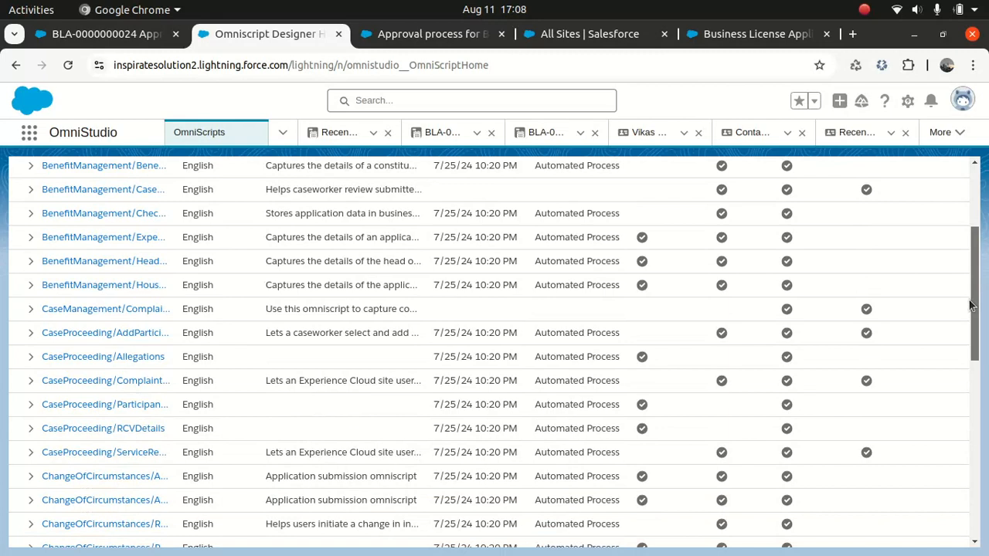
{"action": "left_click_drag", "start_coordinate": [970, 306], "coordinate": [926, 444]}
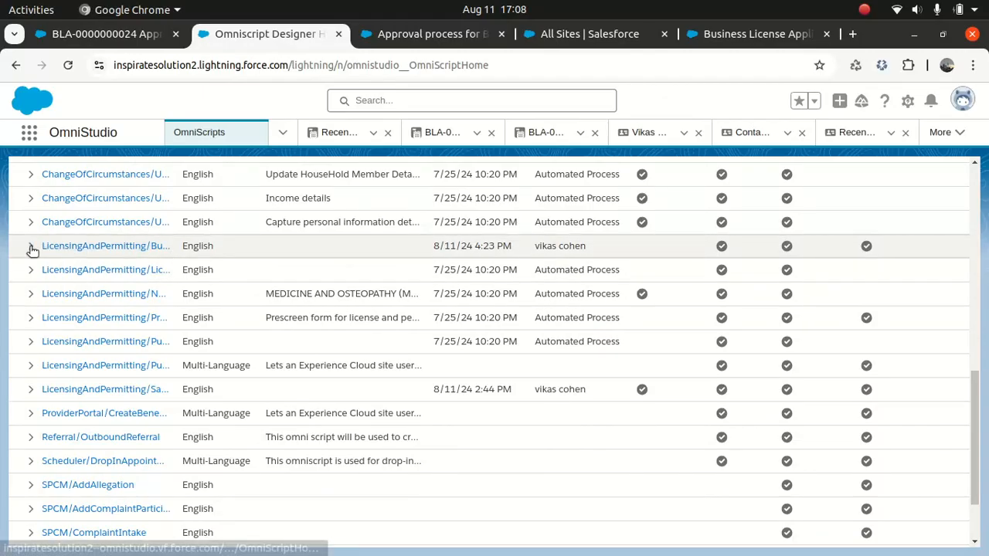
{"action": "left_click", "coordinate": [31, 247]}
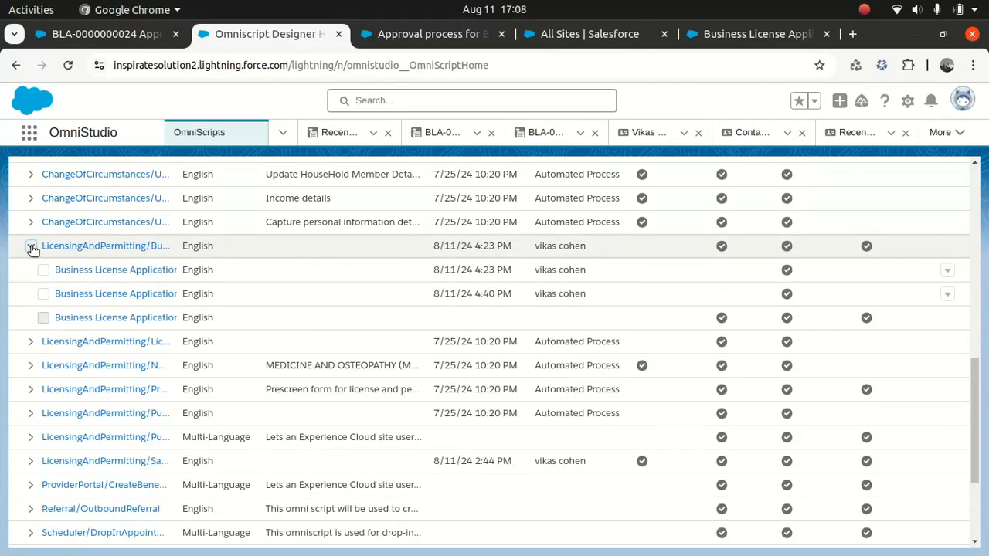
{"action": "left_click", "coordinate": [115, 318]}
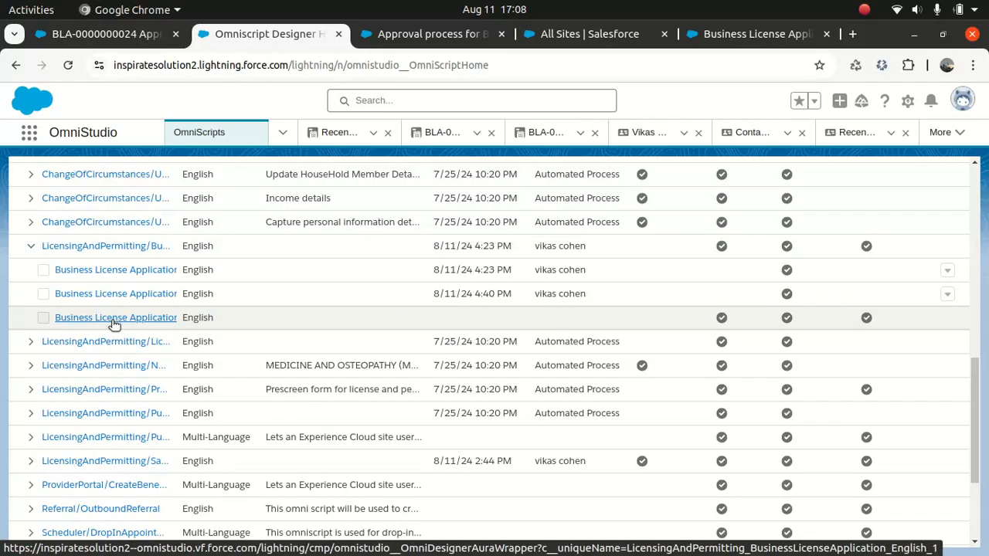
{"action": "left_click", "coordinate": [113, 320]}
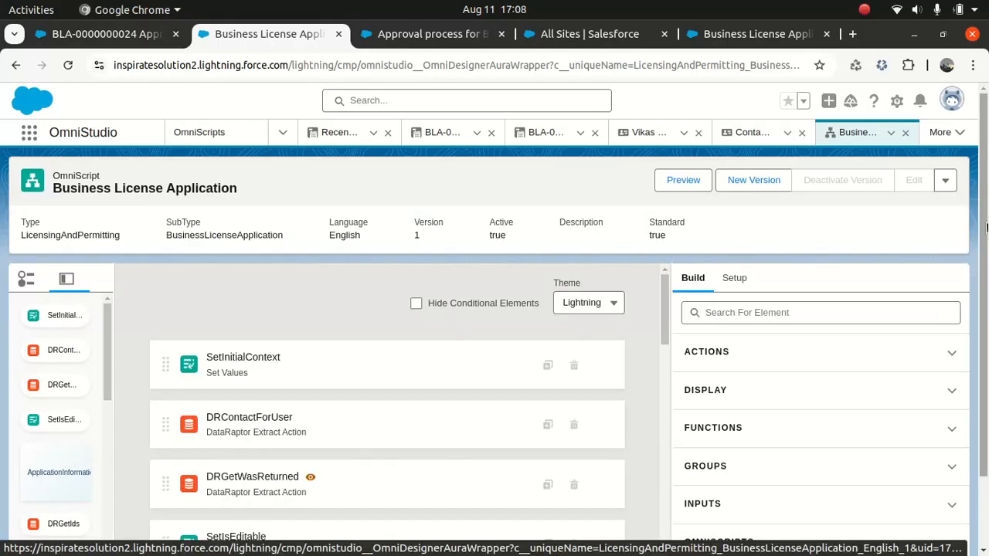
Preview the Business License Application OmniScript with its Data JSON alongside
{"action": "scroll", "coordinate": [986, 227], "scroll_direction": "down", "scroll_amount": 2}
{"action": "scroll", "coordinate": [986, 227], "scroll_direction": "up", "scroll_amount": 2}
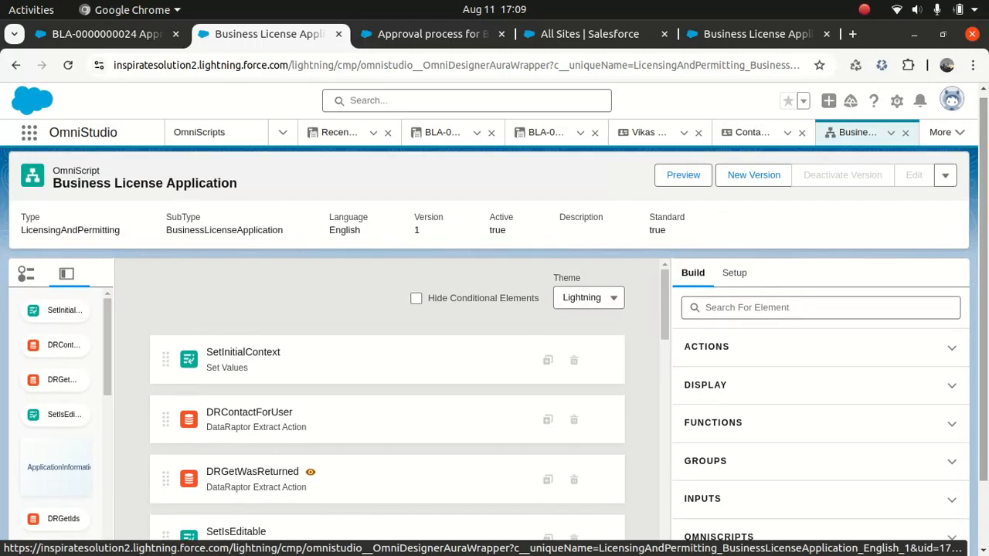
{"action": "scroll", "coordinate": [986, 301], "scroll_direction": "down", "scroll_amount": 2}
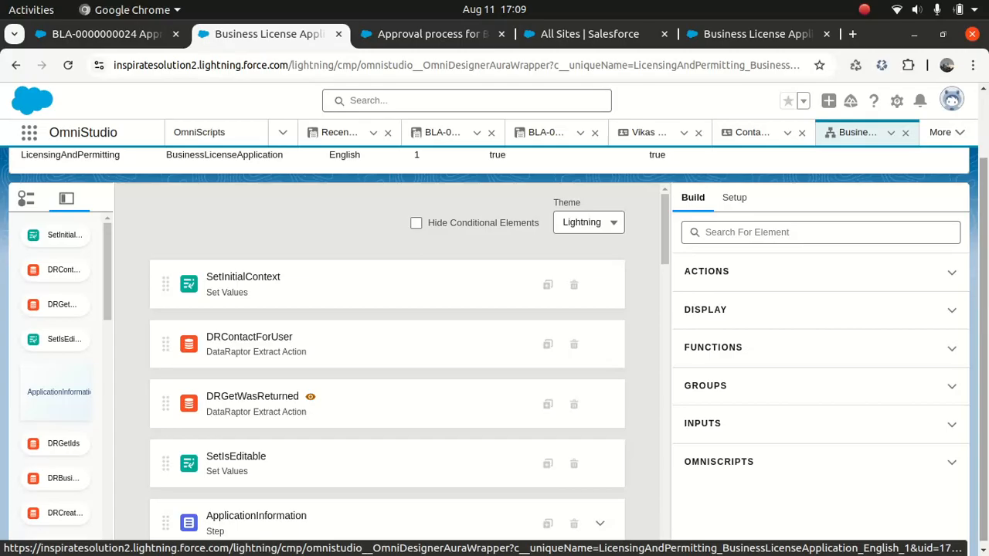
{"action": "scroll", "coordinate": [986, 301], "scroll_direction": "up", "scroll_amount": 2}
{"action": "left_click", "coordinate": [683, 181]}
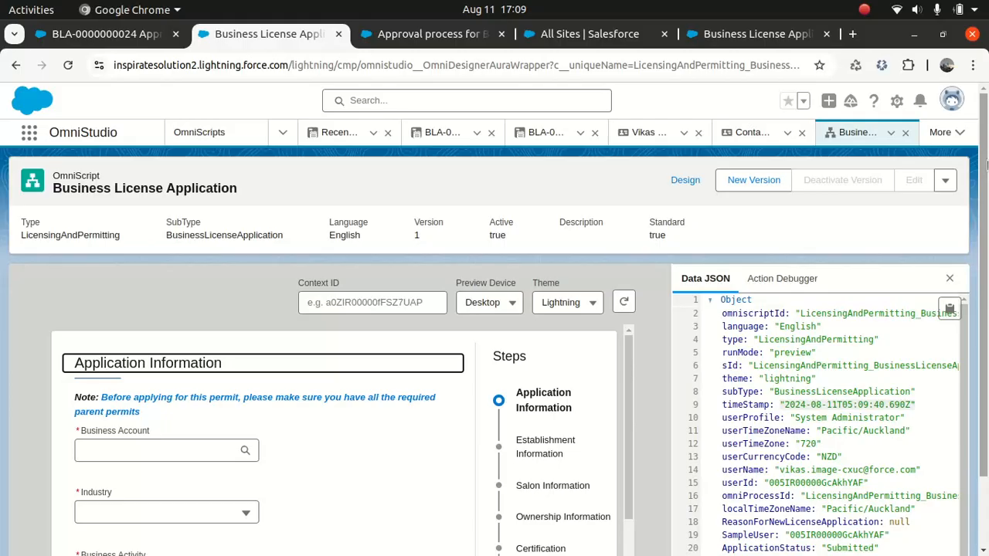
{"action": "scroll", "coordinate": [985, 182], "scroll_direction": "down", "scroll_amount": 2}
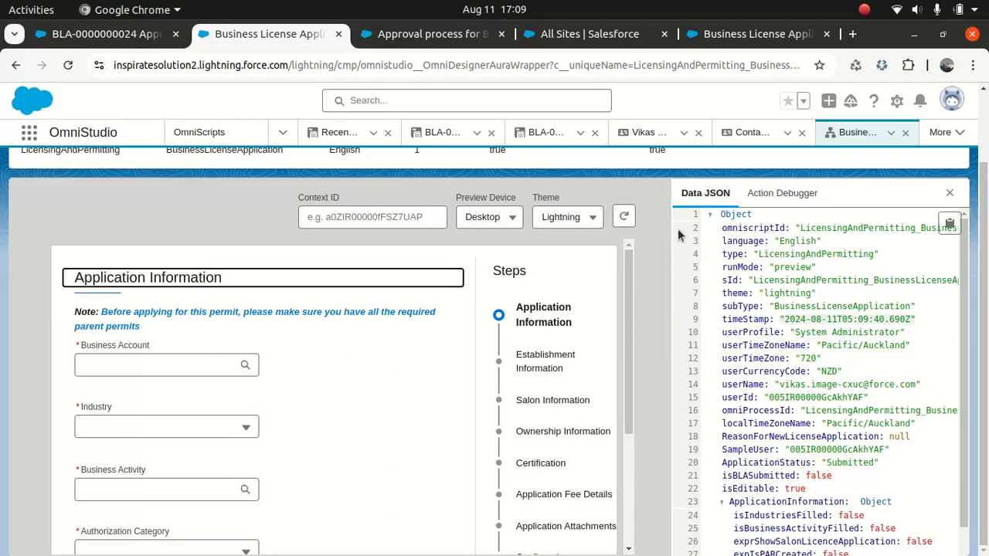
{"action": "scroll", "coordinate": [630, 335], "scroll_direction": "down", "scroll_amount": 2}
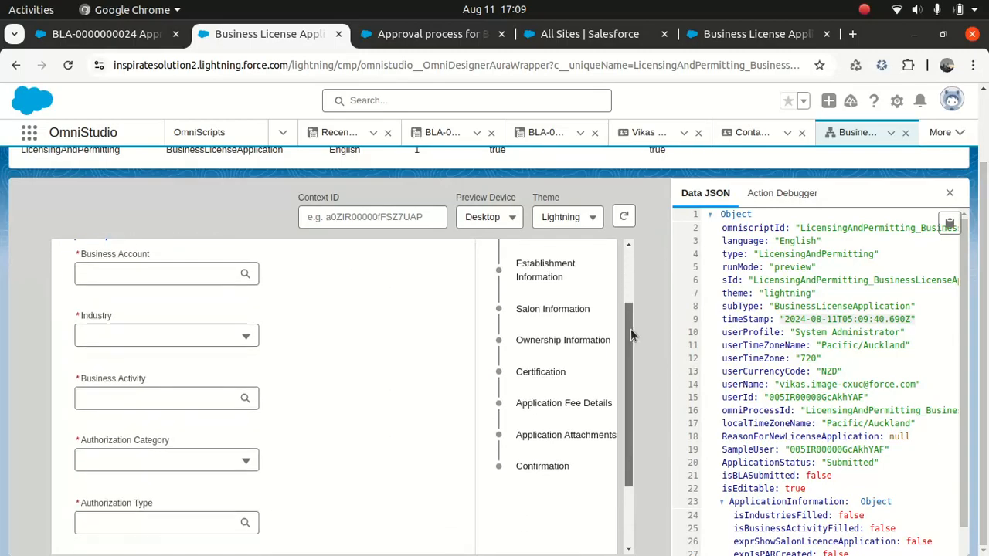
{"action": "scroll", "coordinate": [633, 444], "scroll_direction": "down", "scroll_amount": 2}
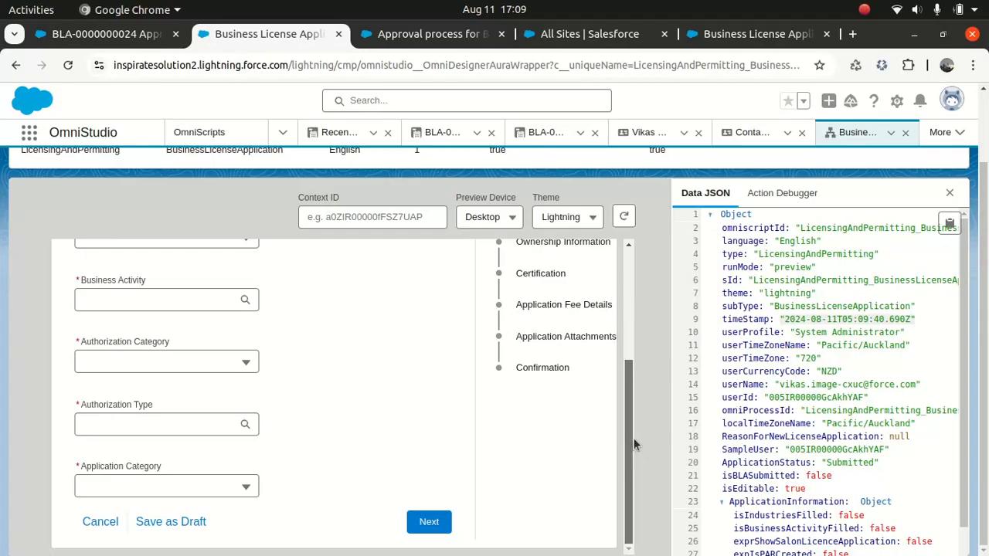
{"action": "left_click_drag", "start_coordinate": [636, 427], "coordinate": [630, 279]}
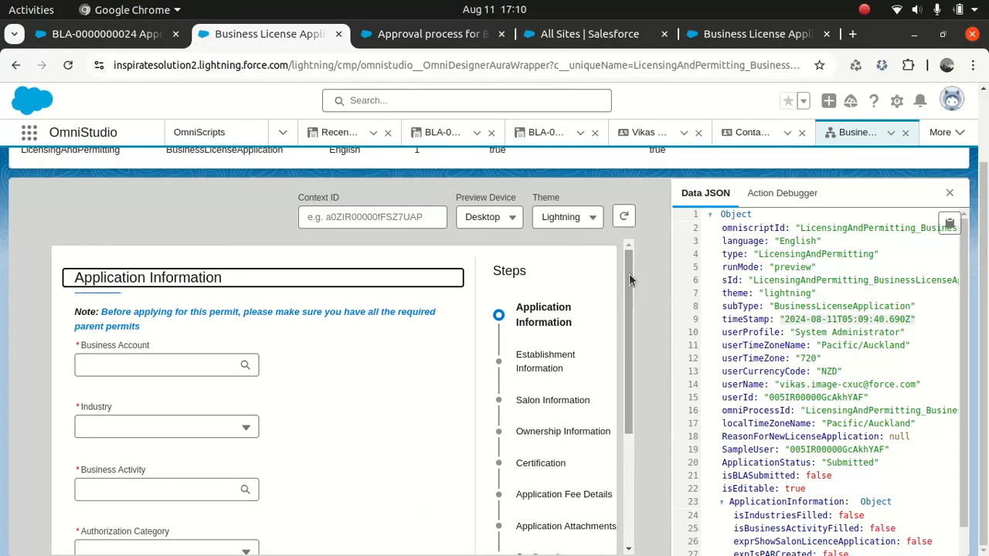
{"action": "left_click_drag", "start_coordinate": [631, 292], "coordinate": [631, 293]}
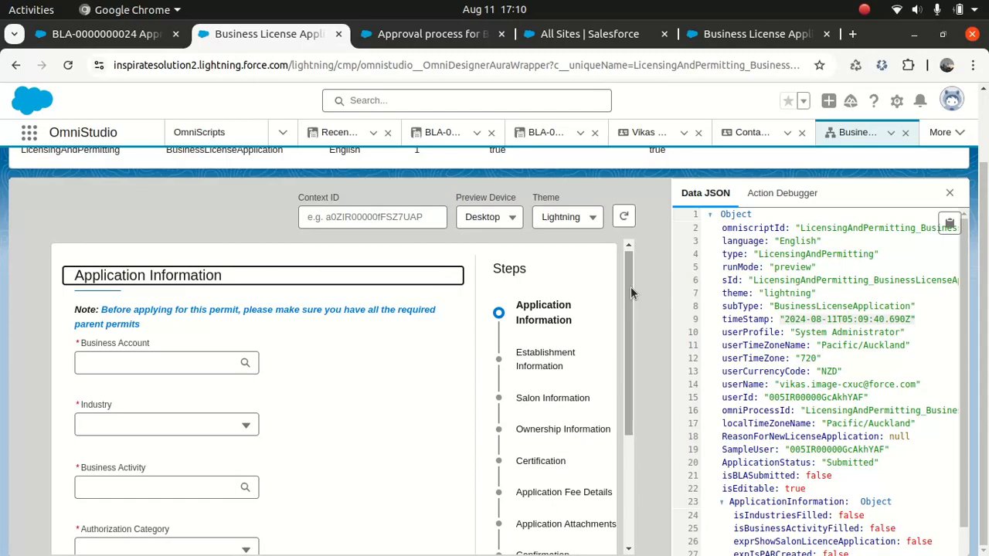
{"action": "mouse_move", "coordinate": [633, 351]}
{"action": "left_mouse_down"}
{"action": "mouse_move", "coordinate": [632, 394]}
{"action": "mouse_move", "coordinate": [629, 366]}
{"action": "left_mouse_up"}
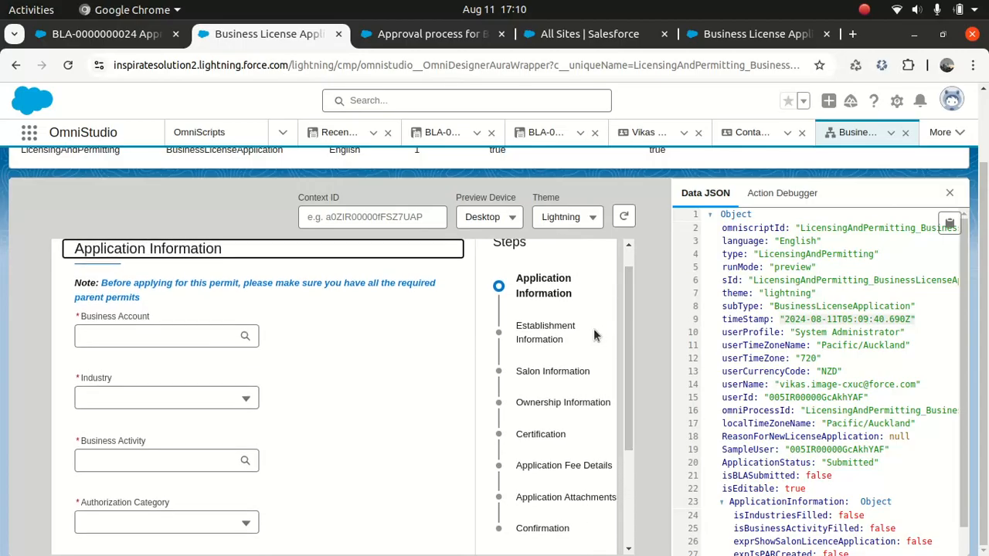
{"action": "left_click_drag", "start_coordinate": [624, 305], "coordinate": [596, 356]}
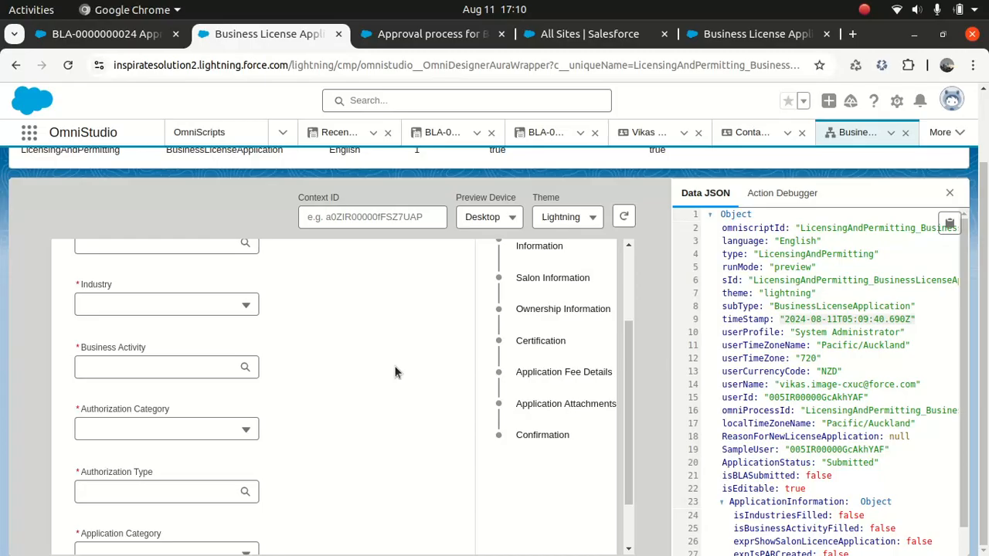
{"action": "mouse_move", "coordinate": [628, 334]}
{"action": "left_mouse_down"}
{"action": "mouse_move", "coordinate": [622, 432]}
{"action": "mouse_move", "coordinate": [627, 255]}
{"action": "mouse_move", "coordinate": [628, 352]}
{"action": "mouse_move", "coordinate": [629, 335]}
{"action": "left_mouse_up"}
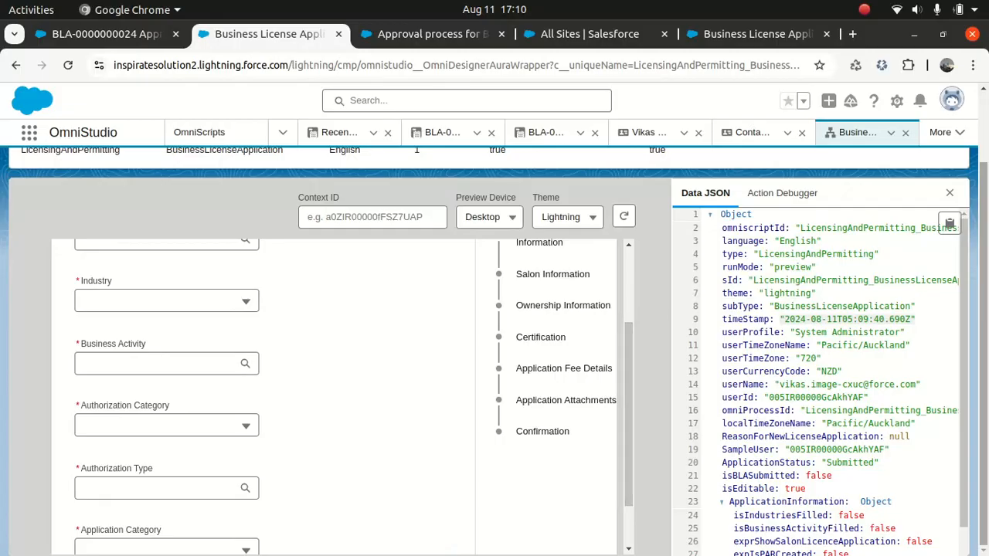
{"action": "scroll", "coordinate": [627, 335], "scroll_direction": "up", "scroll_amount": 3}
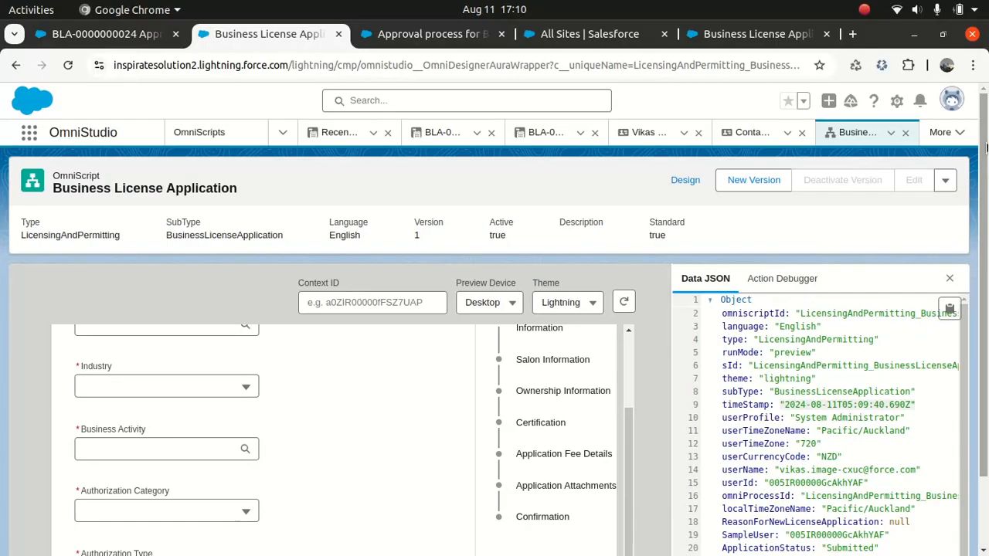
Leave preview for Design and expand the ApplicationInformation step card to review its fields
{"action": "left_click", "coordinate": [683, 180]}
{"action": "scroll", "coordinate": [782, 309], "scroll_direction": "down", "scroll_amount": 1}
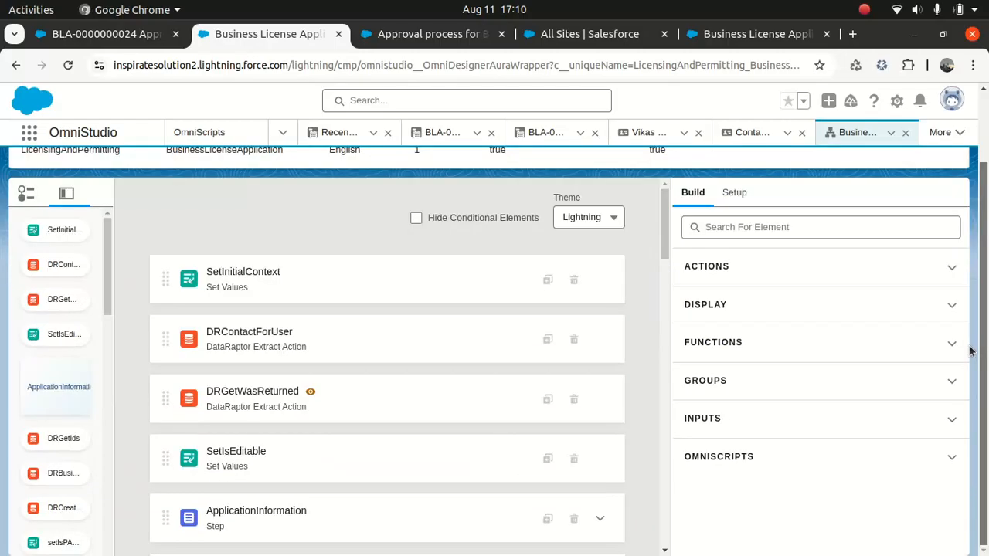
{"action": "left_click_drag", "start_coordinate": [665, 213], "coordinate": [665, 263]}
{"action": "left_click", "coordinate": [600, 269]}
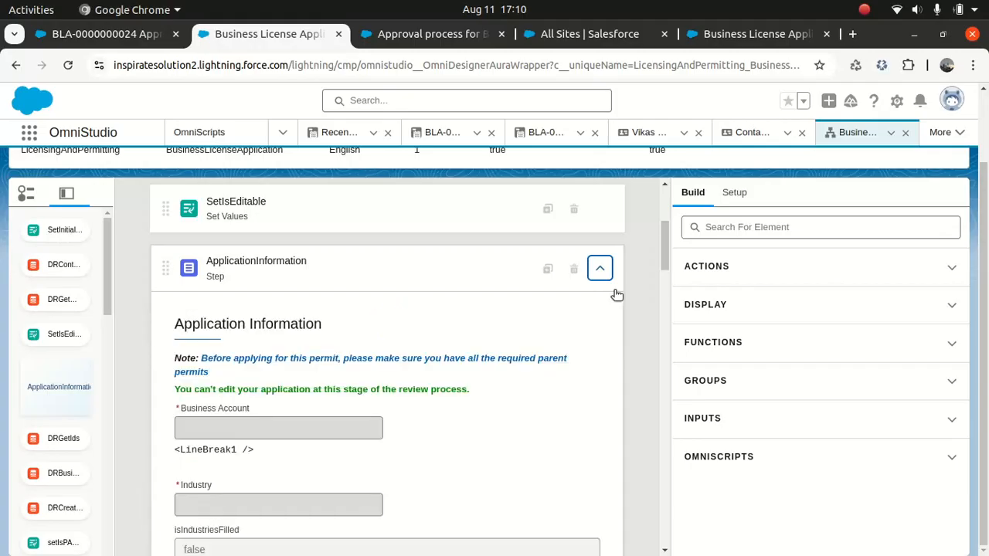
{"action": "scroll", "coordinate": [655, 270], "scroll_direction": "down", "scroll_amount": 5}
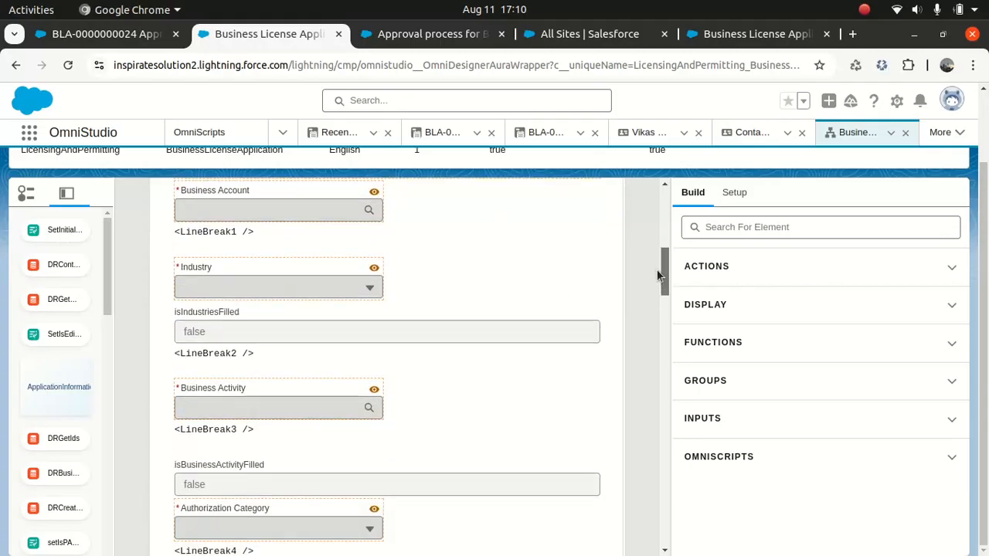
{"action": "left_click_drag", "start_coordinate": [656, 270], "coordinate": [657, 376]}
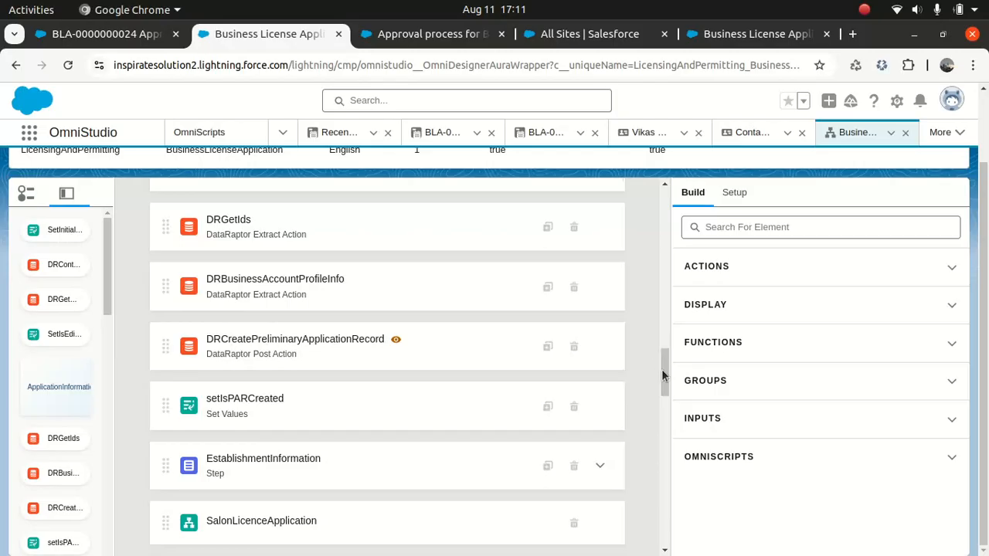
{"action": "left_click_drag", "start_coordinate": [661, 370], "coordinate": [645, 327]}
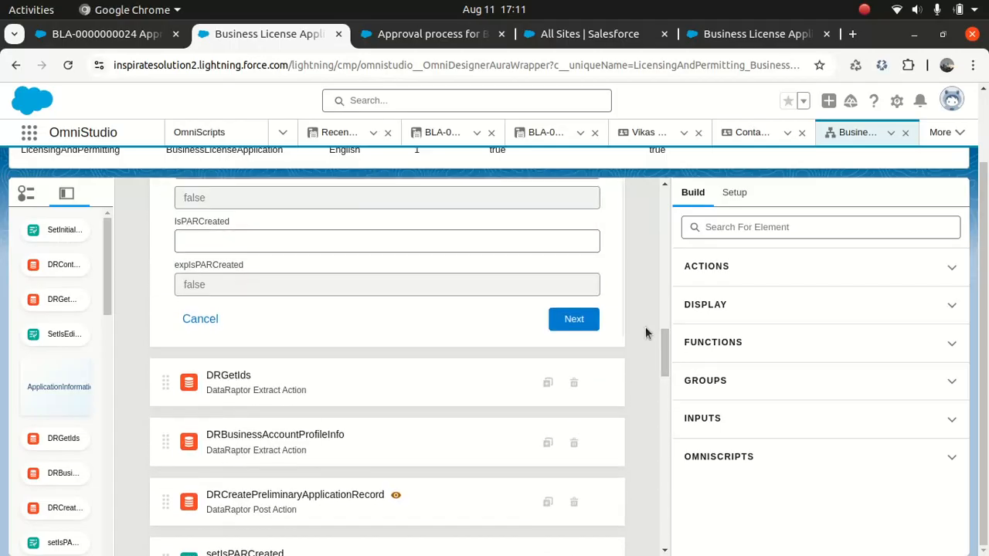